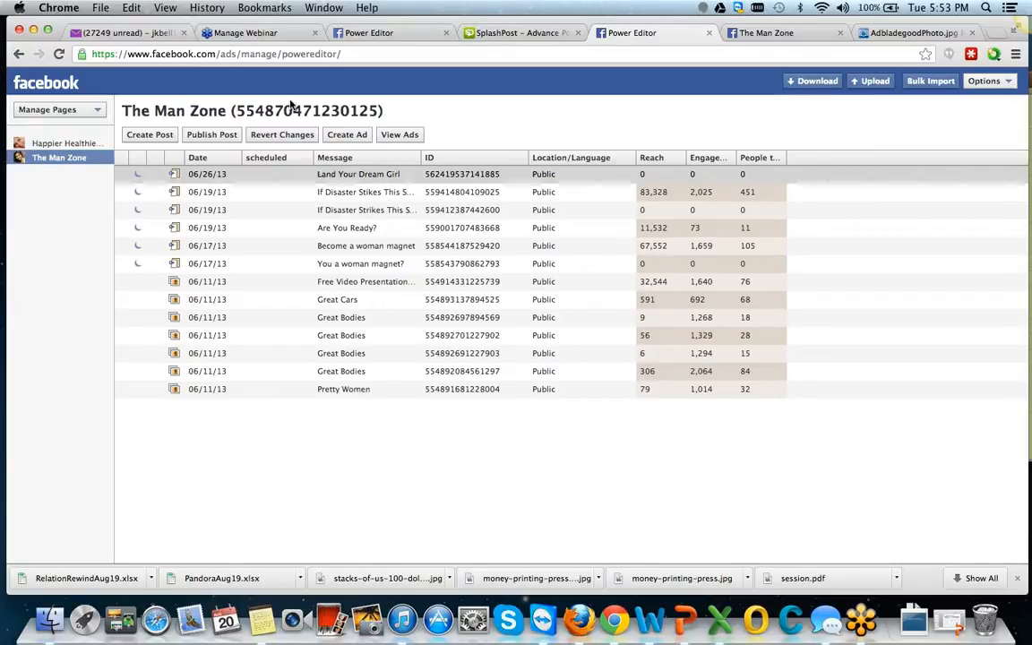
# View the Tb Media ad account's campaigns and return to managing pages.
pyautogui.click(91, 111)
pyautogui.click(50, 165)
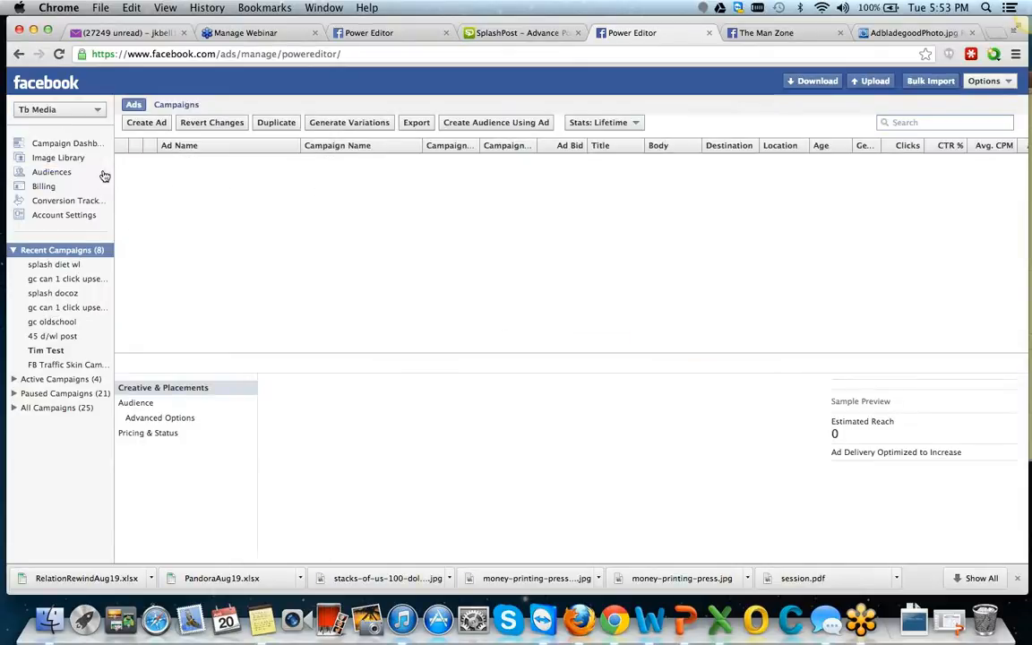
pyautogui.click(93, 113)
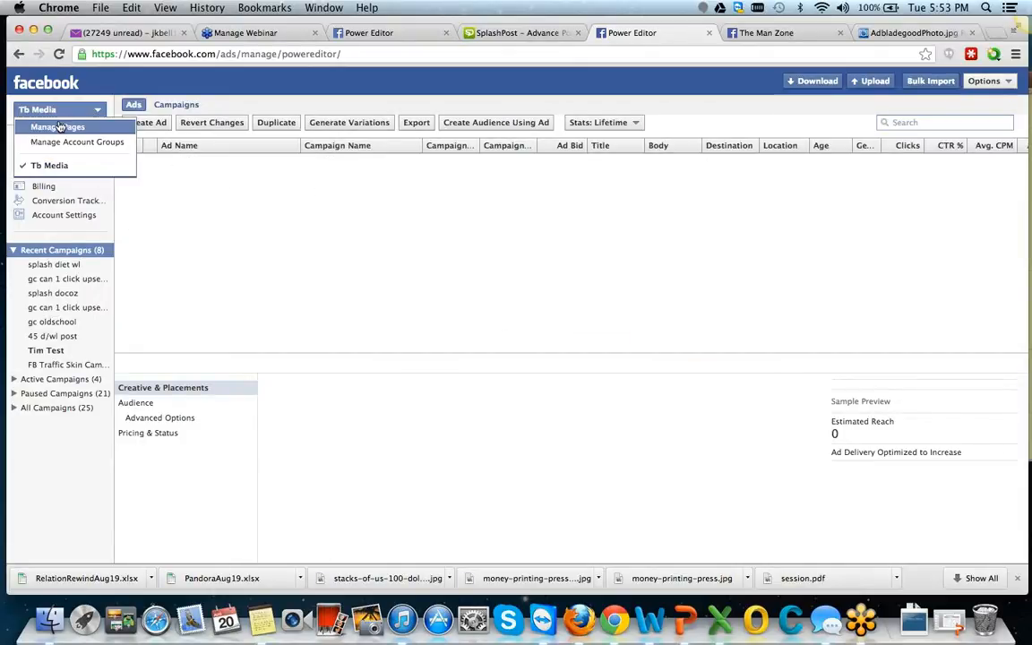
pyautogui.click(51, 128)
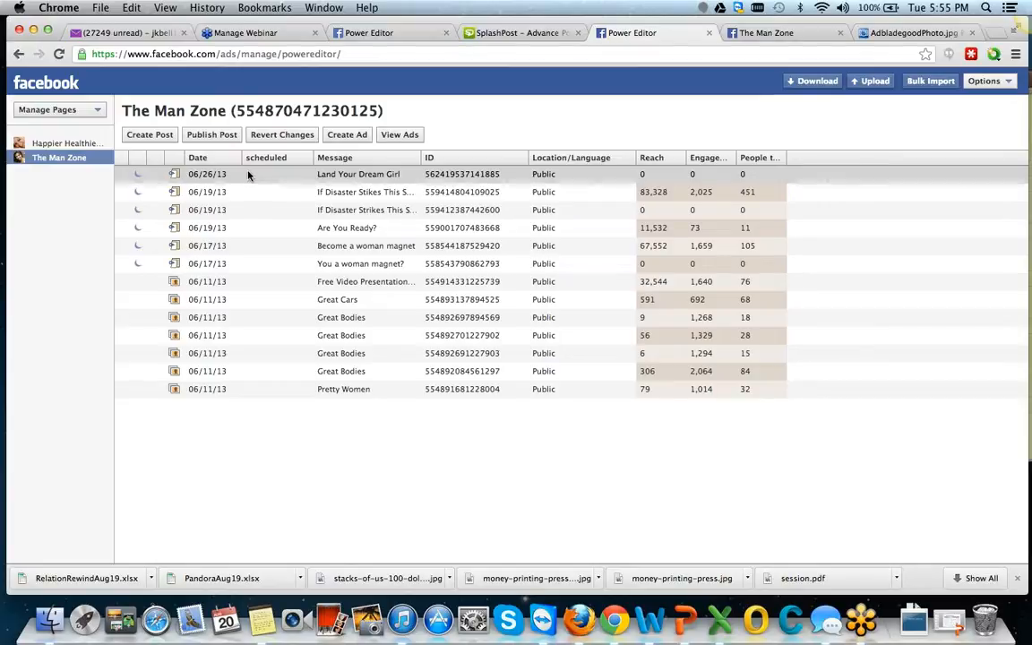
# Start an unpublished post for The Man Zone, and switch to the other Power Editor page with the filled-in "Land Your Dream Girl Tonight?" post form.
pyautogui.click(149, 135)
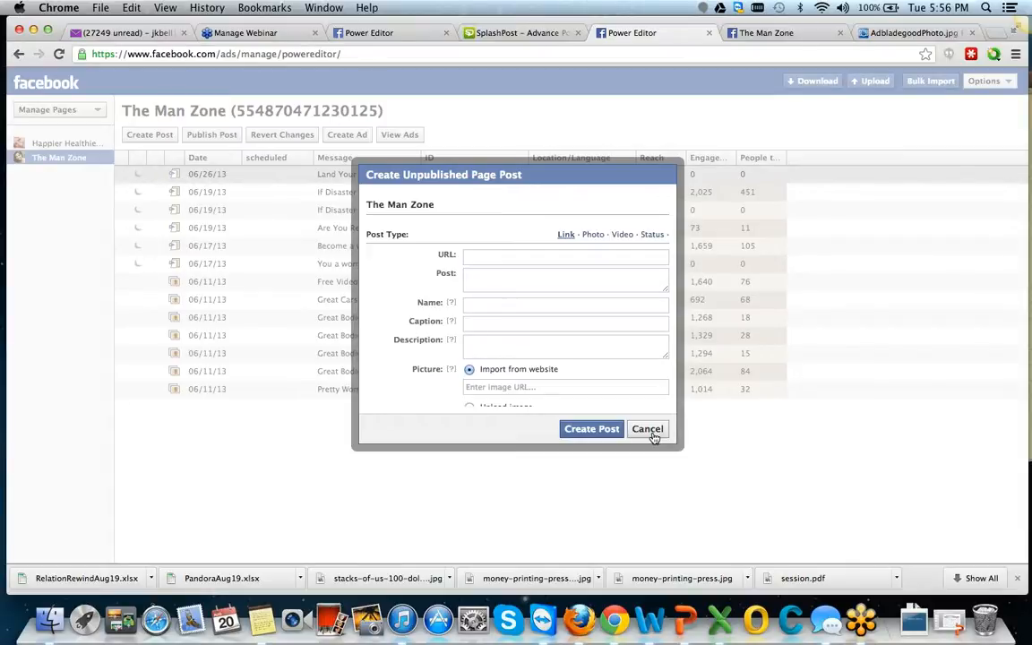
pyautogui.click(768, 53)
pyautogui.click(347, 32)
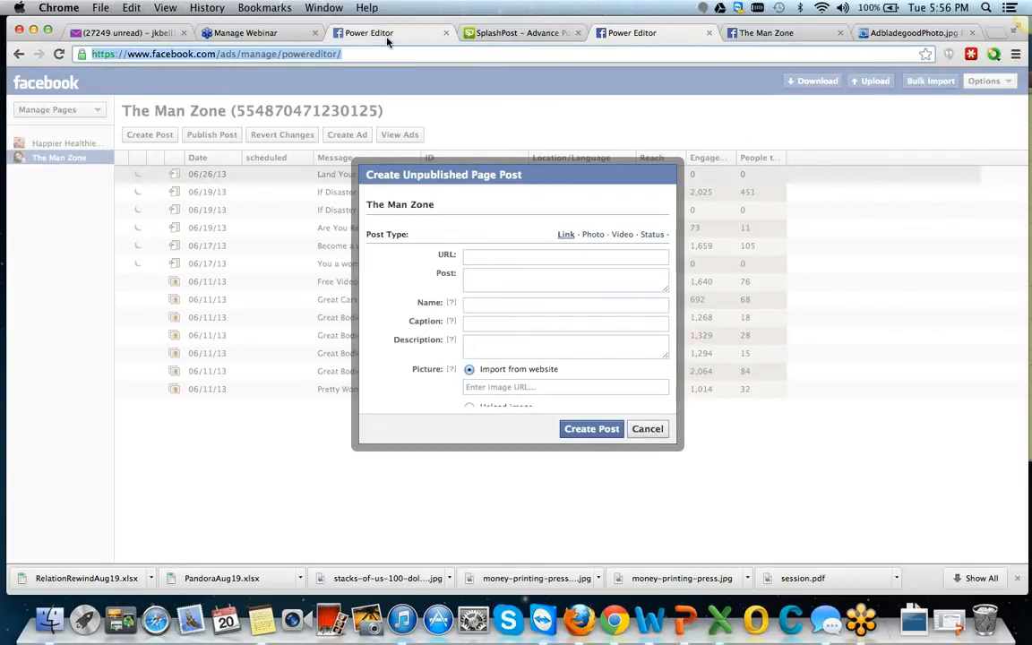
pyautogui.click(428, 173)
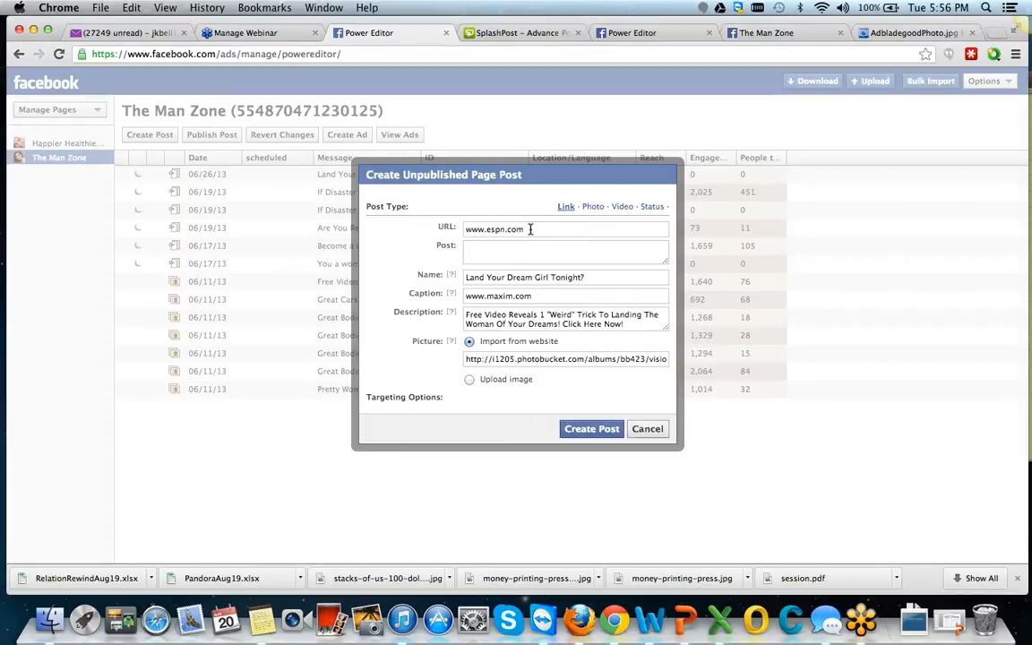
pyautogui.moveTo(529, 230); pyautogui.dragTo(448, 228)
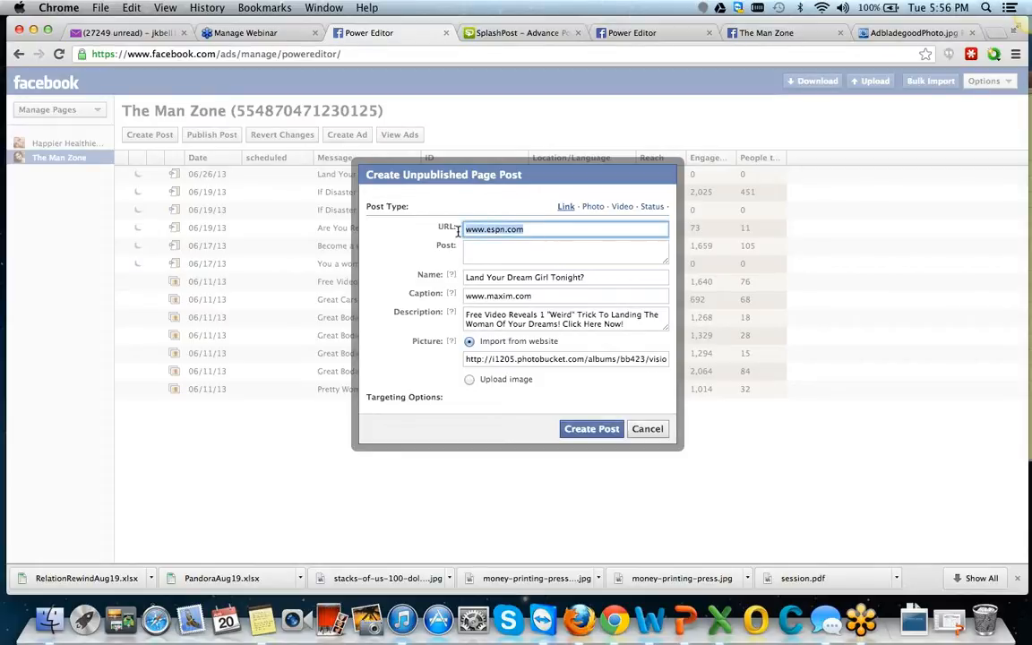
pyautogui.click(527, 229)
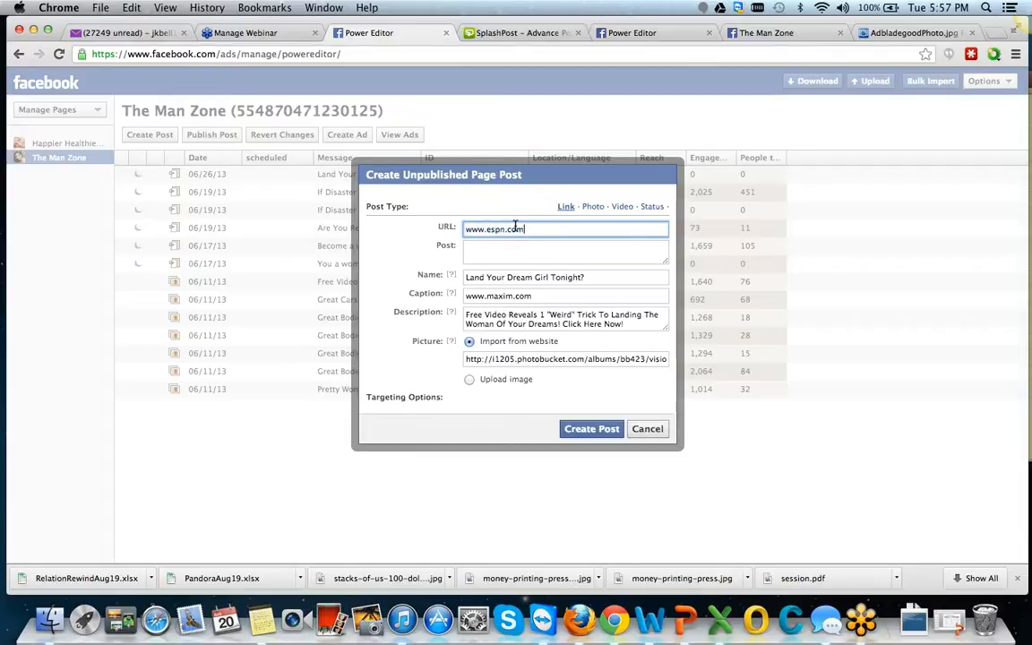
pyautogui.doubleClick(500, 230)
pyautogui.write('dating')
pyautogui.click(474, 250)
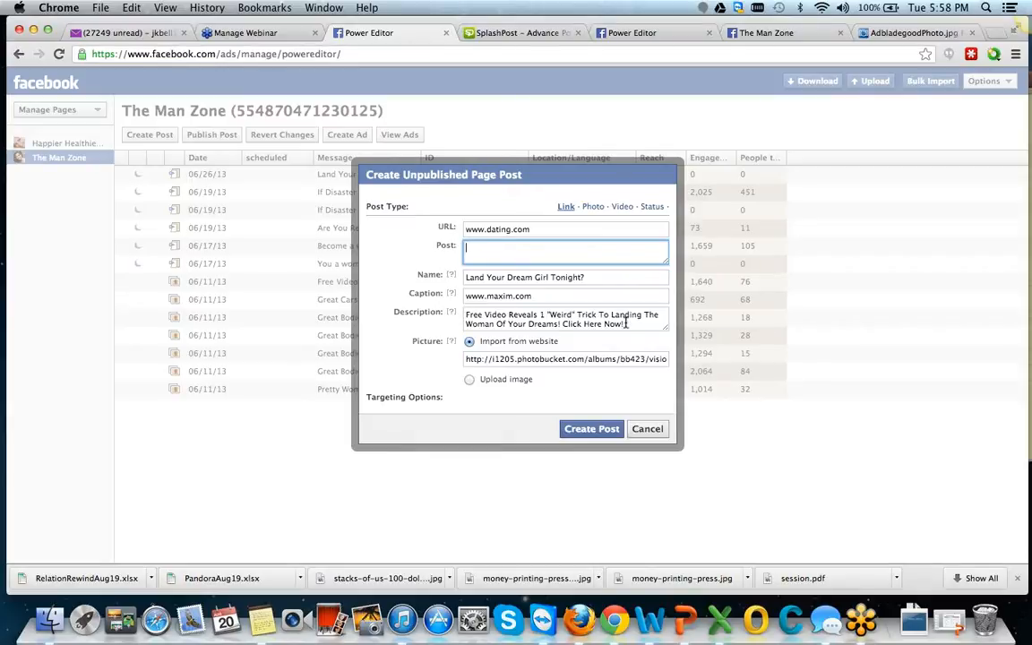
# Review the link post's description text and view the existing "Land Your Dream Girl" post on The Man Zone.
pyautogui.moveTo(625, 324); pyautogui.dragTo(466, 313)
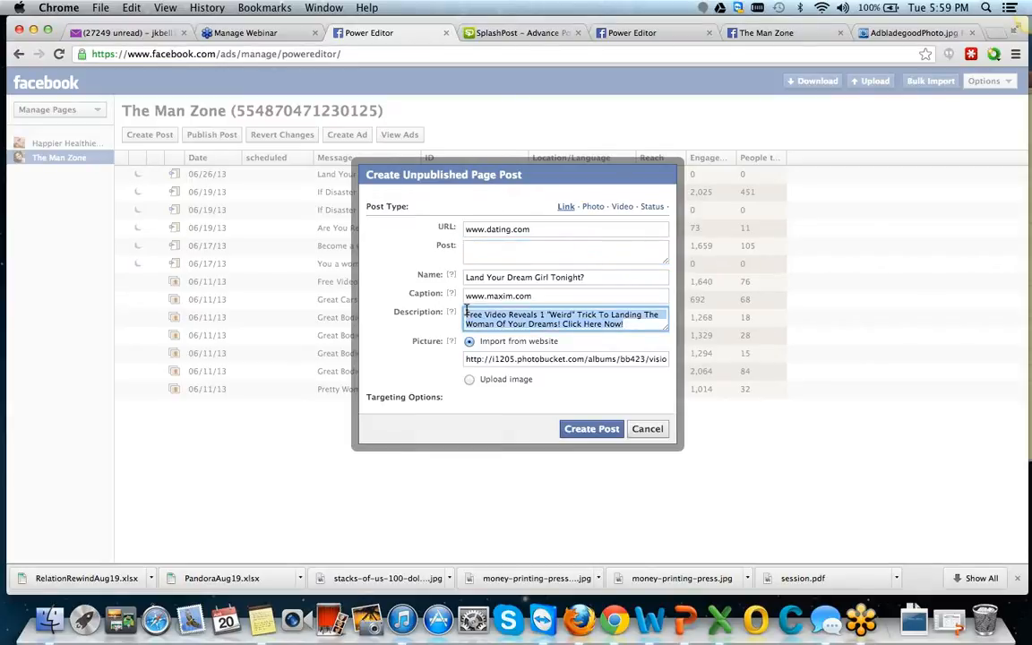
pyautogui.click(632, 324)
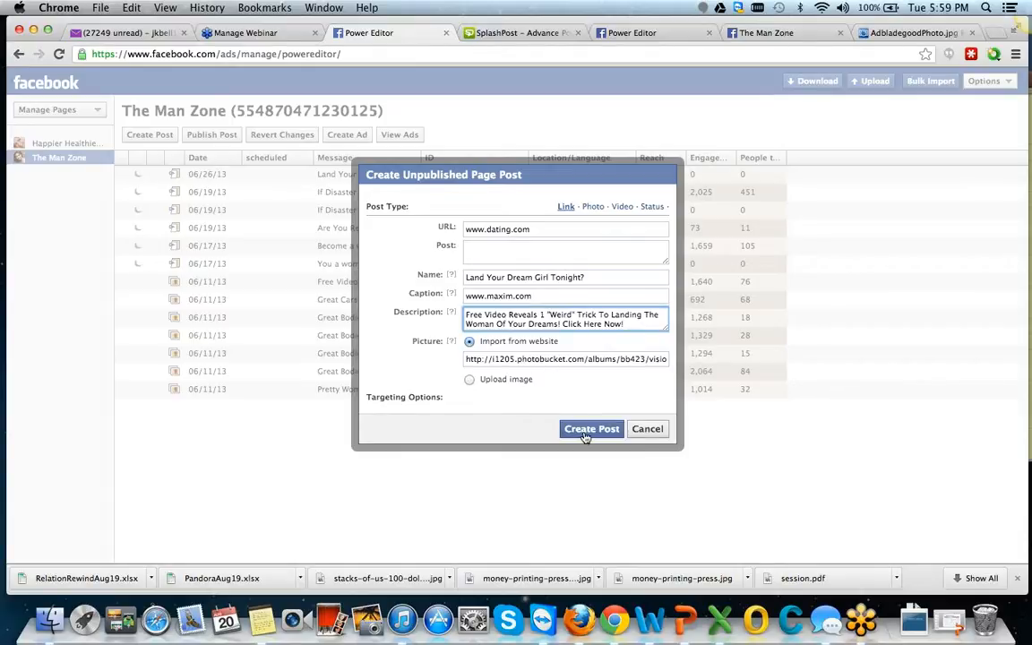
pyautogui.click(645, 35)
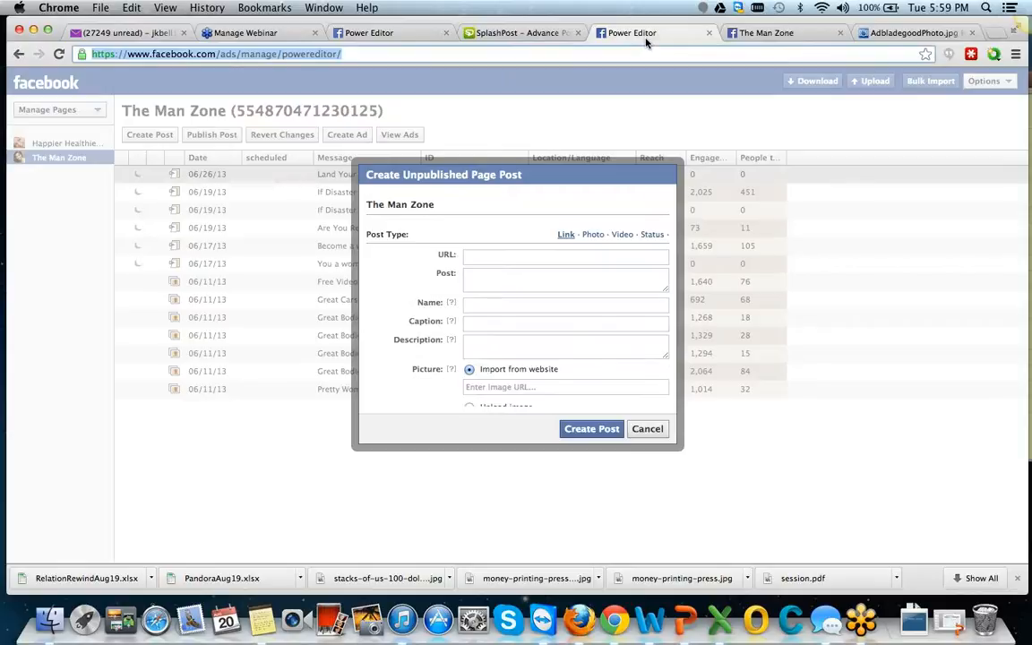
pyautogui.click(733, 33)
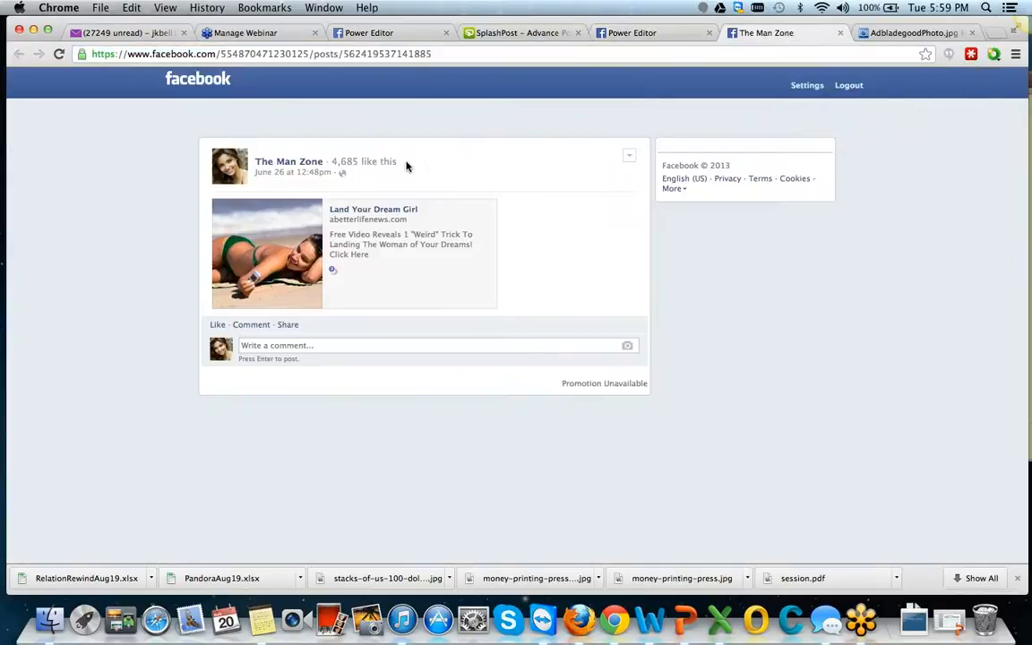
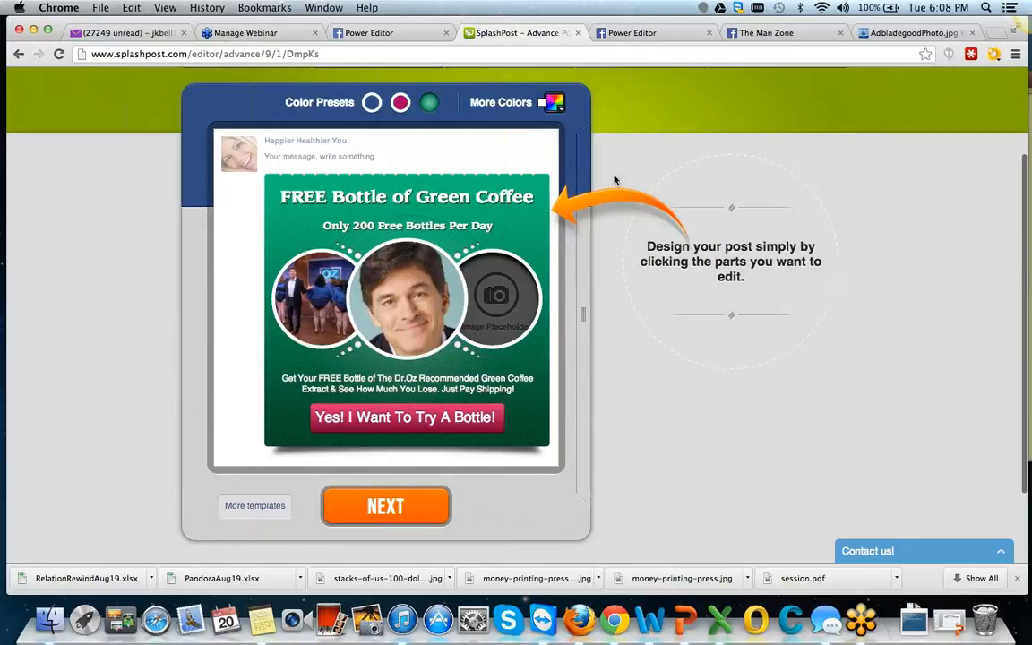
# Look over the "FREE Bottle of Green Coffee" post template in the SplashPost content editor.
pyautogui.scroll(2, 614, 180)
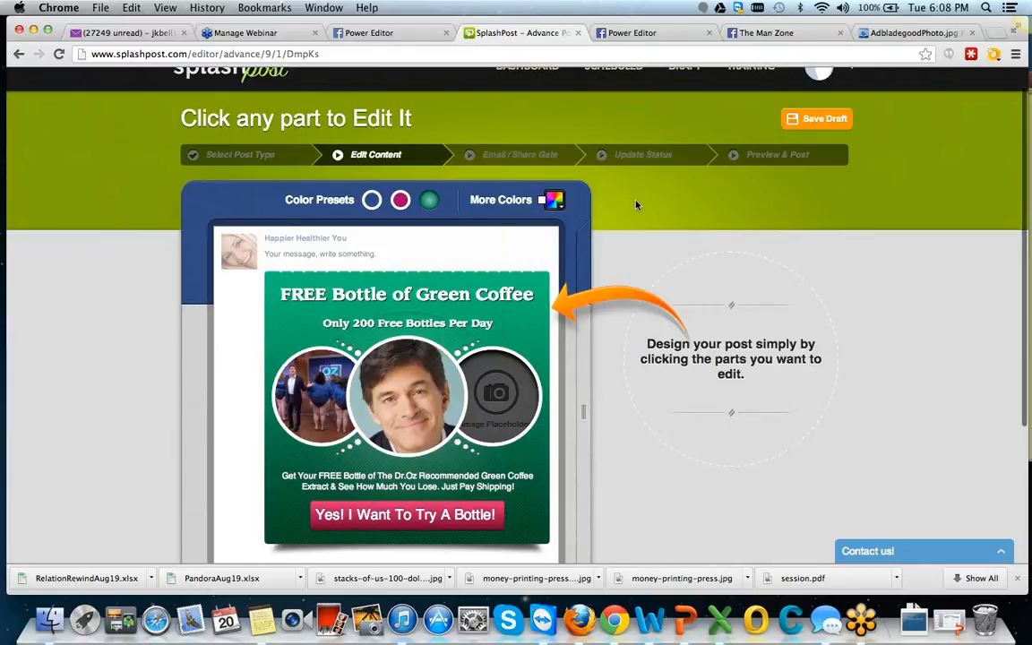
pyautogui.scroll(1, 637, 205)
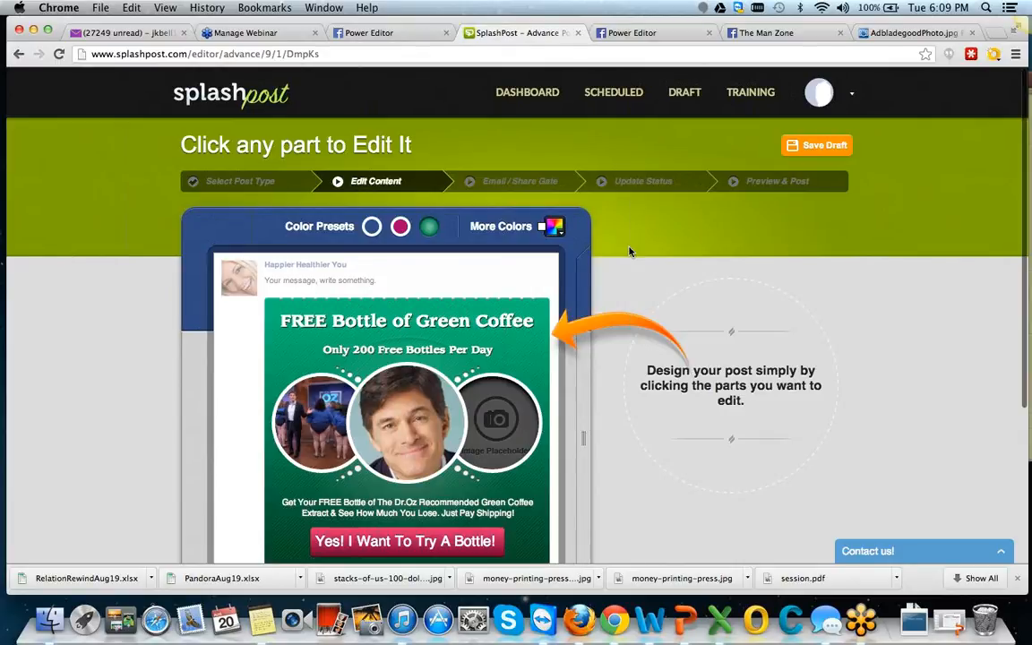
pyautogui.scroll(-2, 629, 251)
pyautogui.scroll(2, 630, 252)
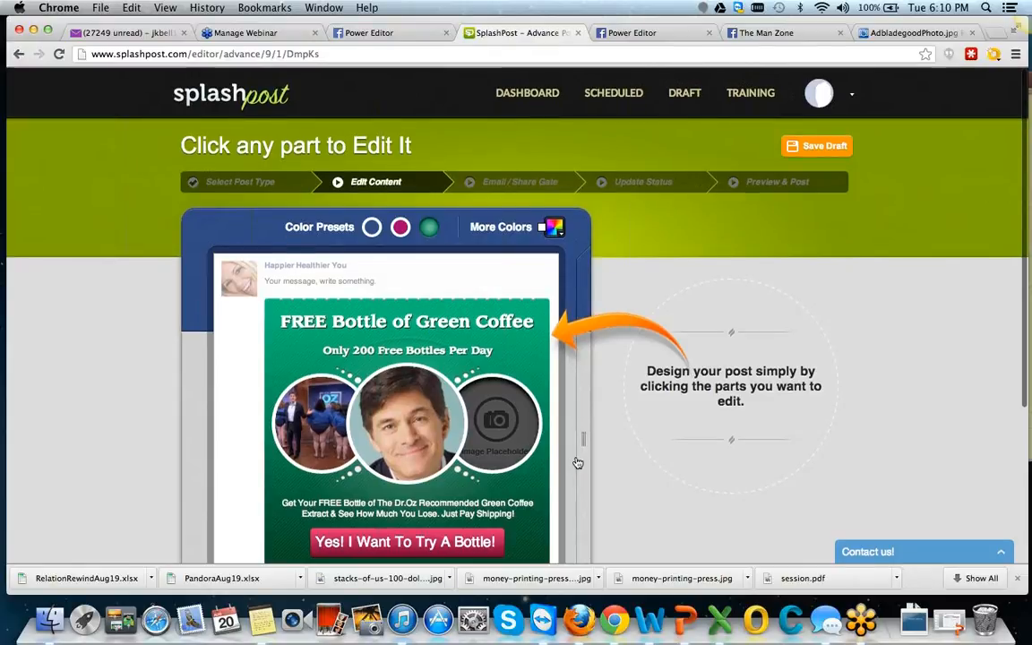
pyautogui.scroll(-1, 578, 463)
pyautogui.scroll(1, 578, 461)
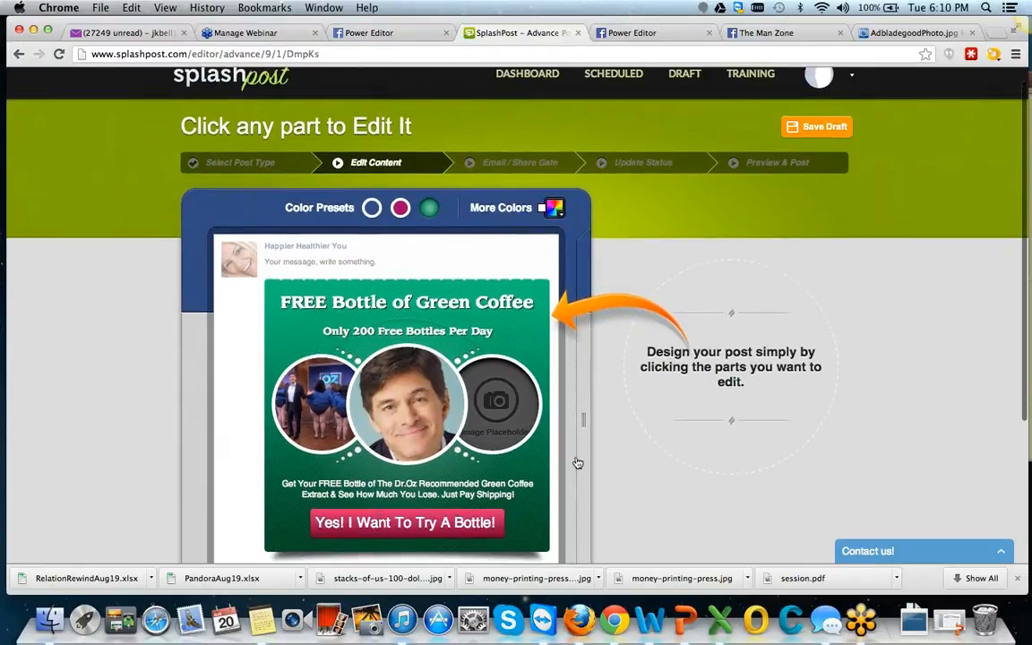
pyautogui.scroll(1, 609, 449)
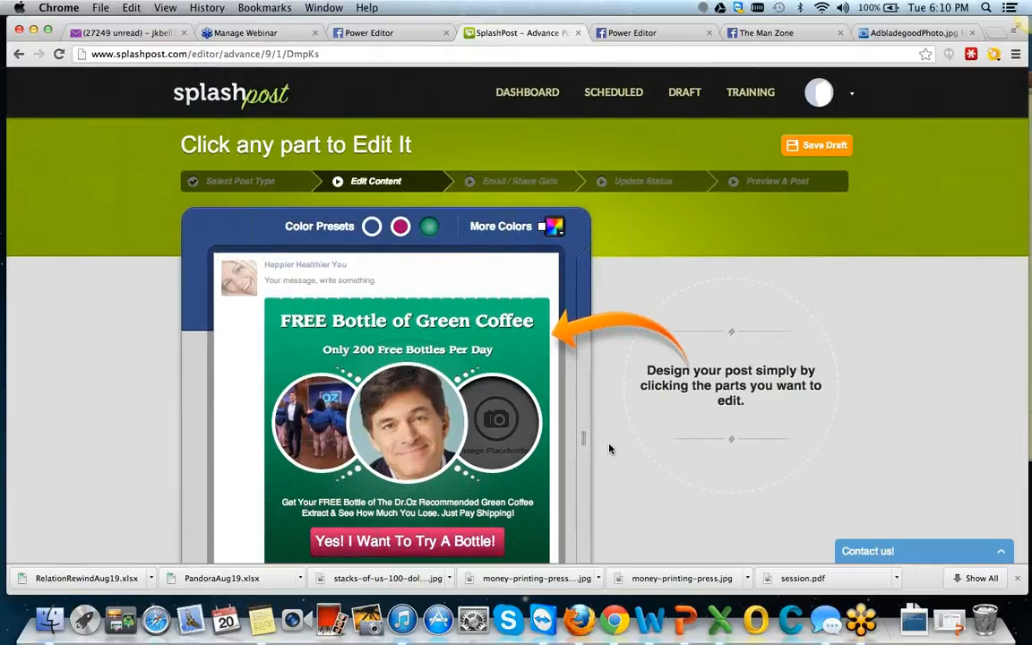
pyautogui.scroll(1, 609, 449)
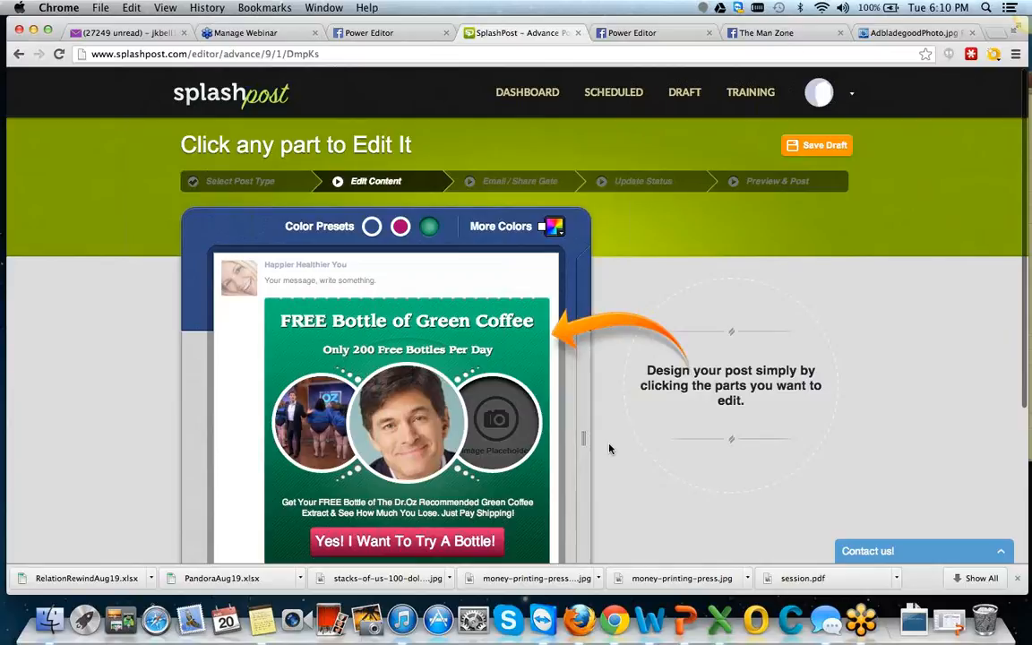
pyautogui.scroll(-4, 609, 449)
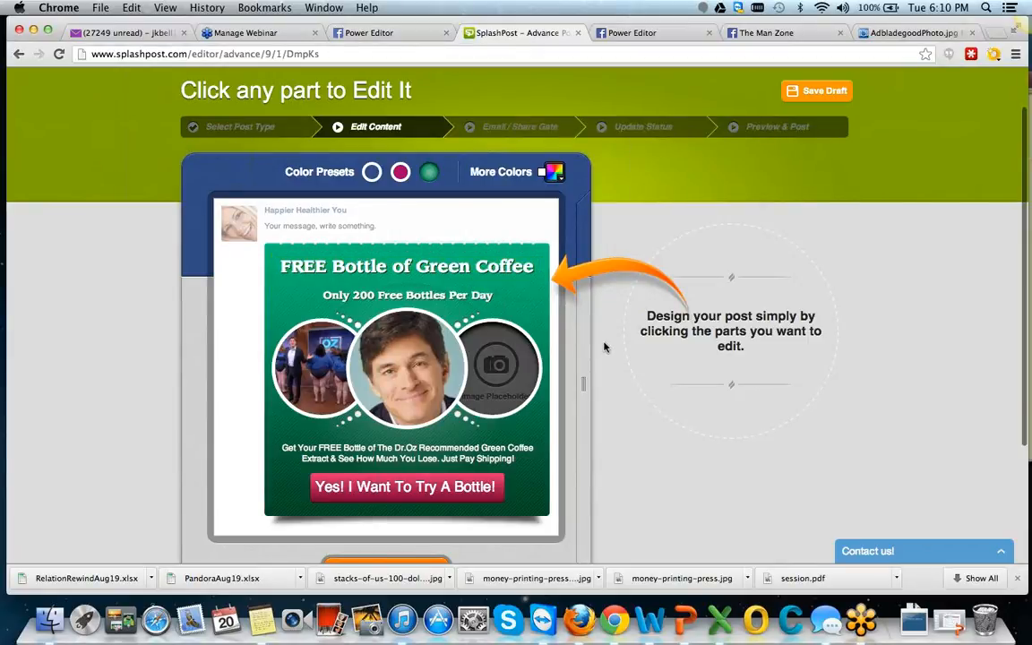
pyautogui.scroll(1, 604, 348)
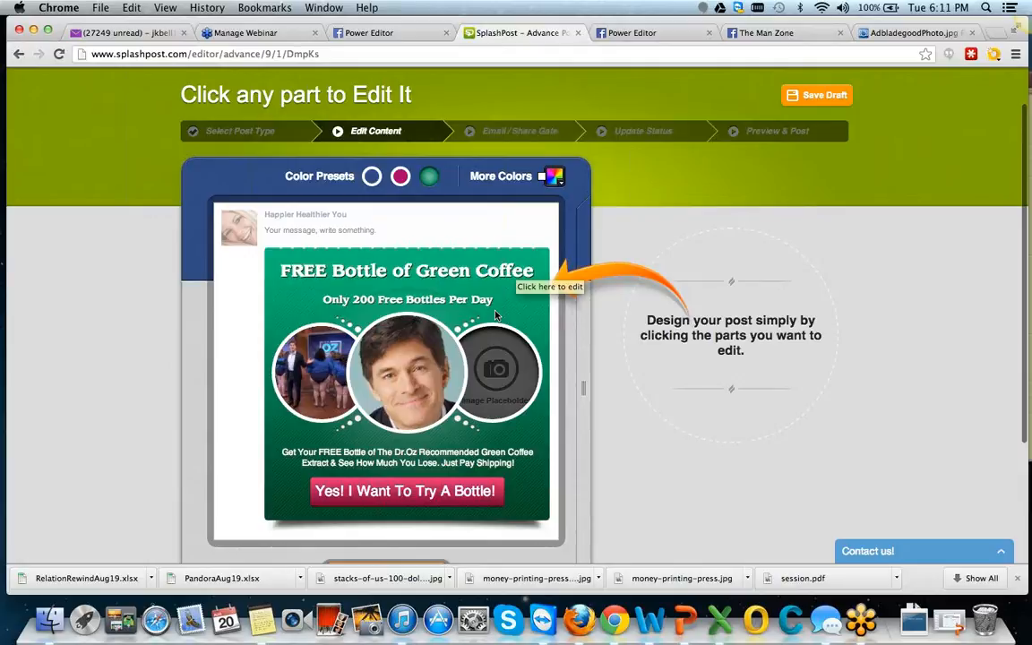
# Try font size 28 on the "FREE Bottle of Green Coffee" headline, and settle on size 26.
pyautogui.scroll(-1, 520, 278)
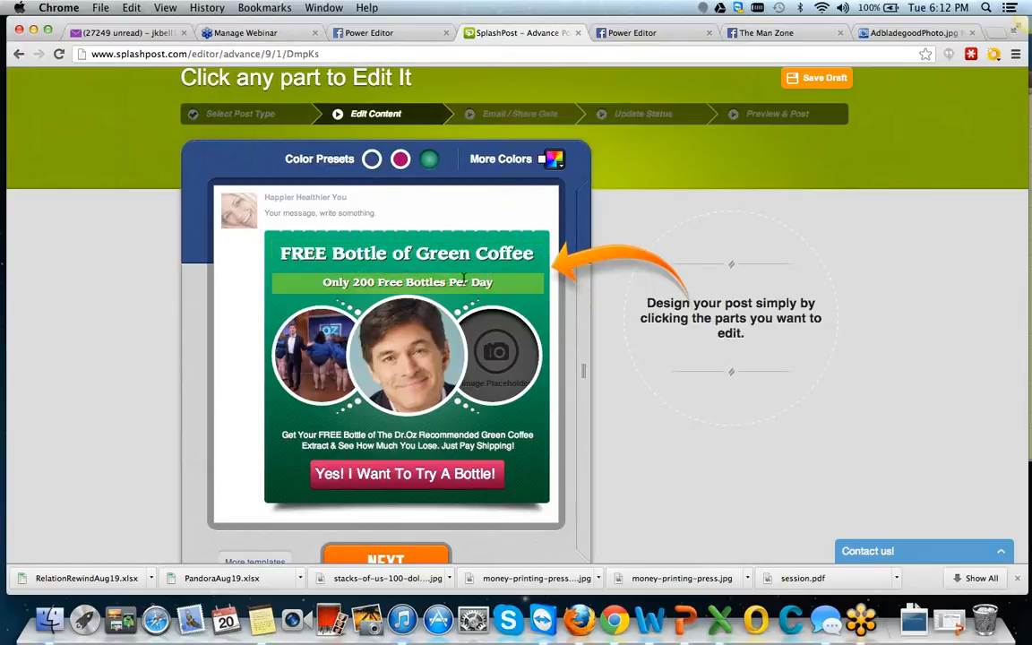
pyautogui.click(300, 254)
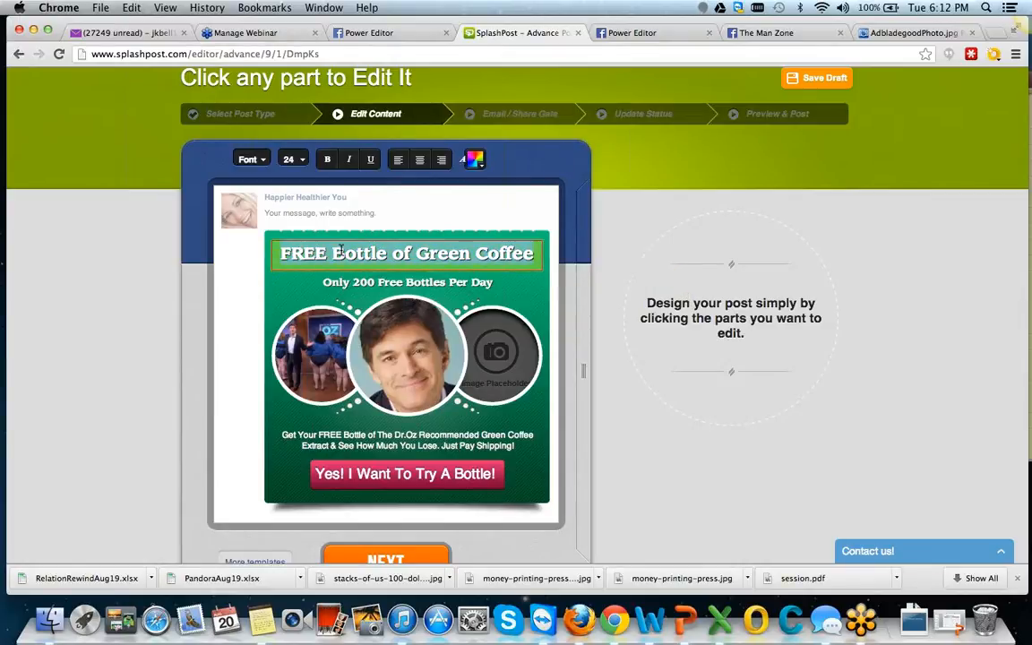
pyautogui.click(298, 160)
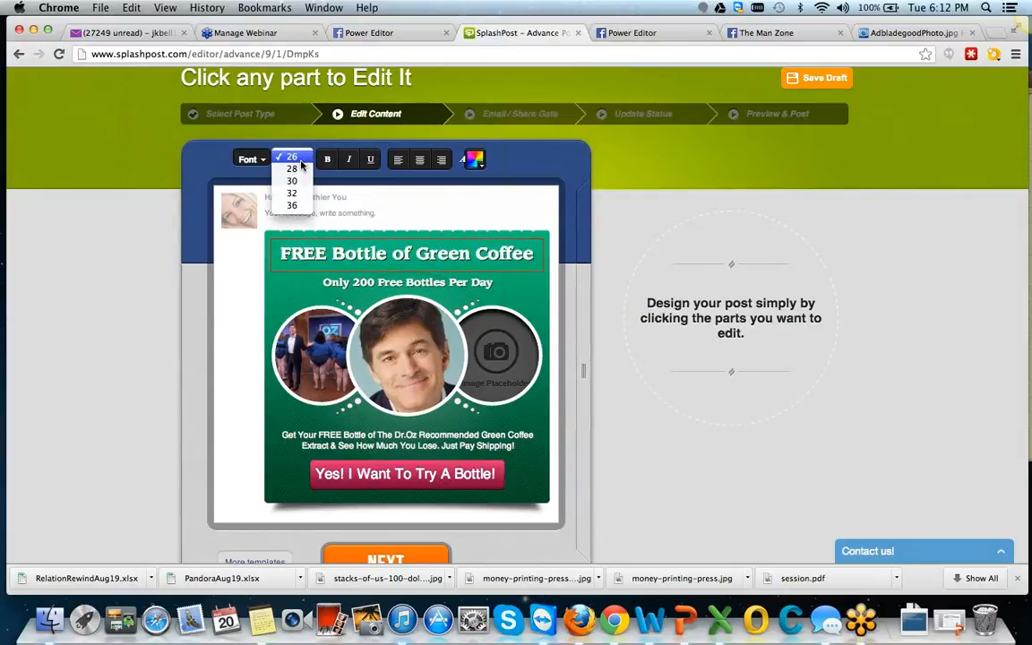
pyautogui.click(298, 170)
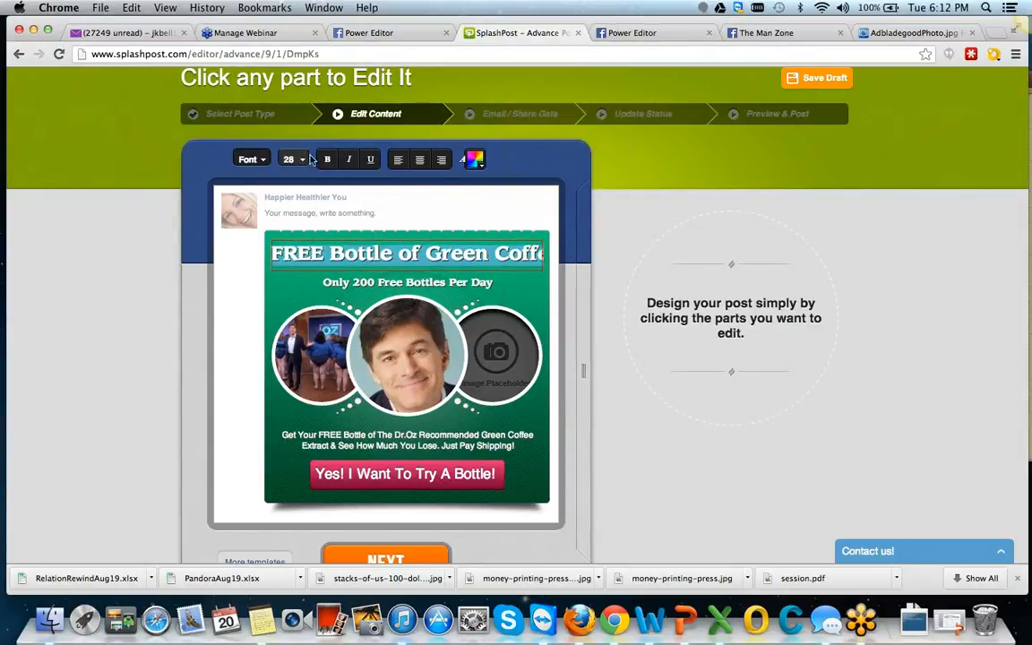
pyautogui.click(308, 160)
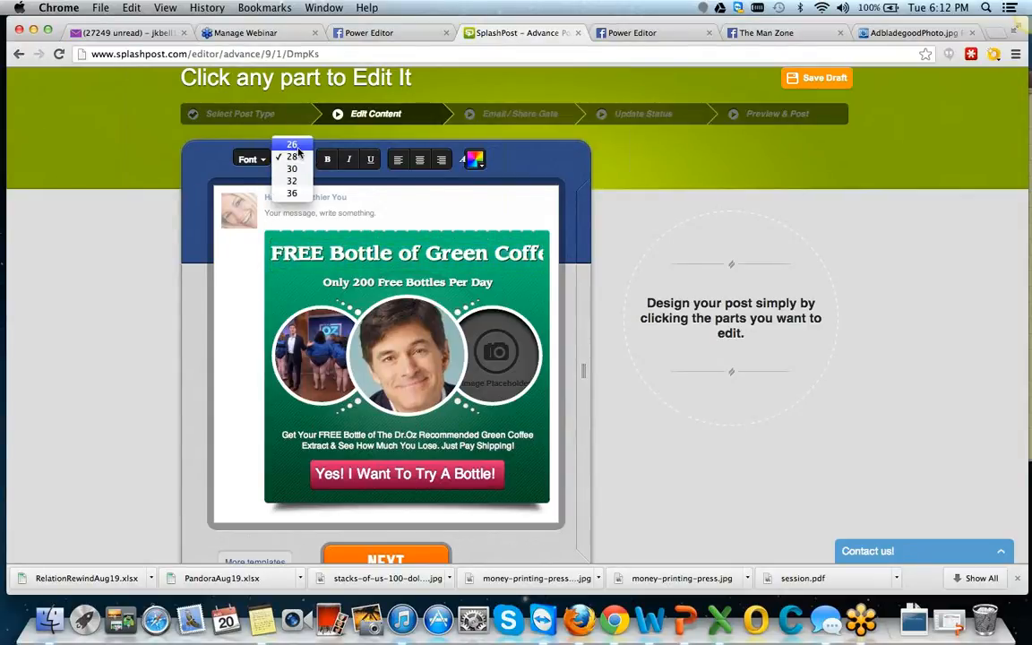
pyautogui.click(292, 144)
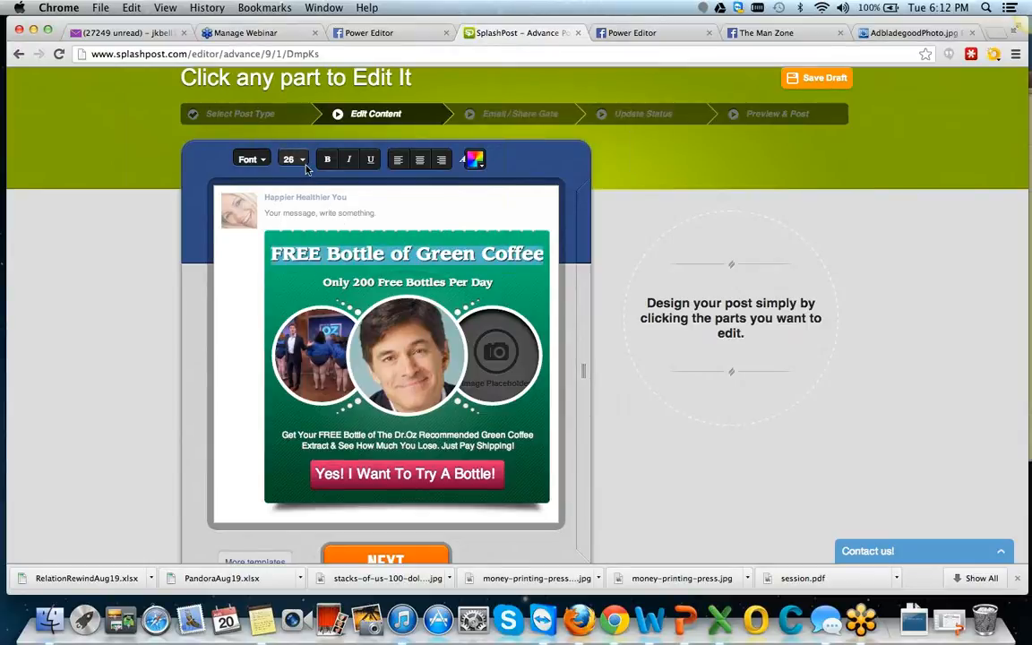
pyautogui.click(293, 160)
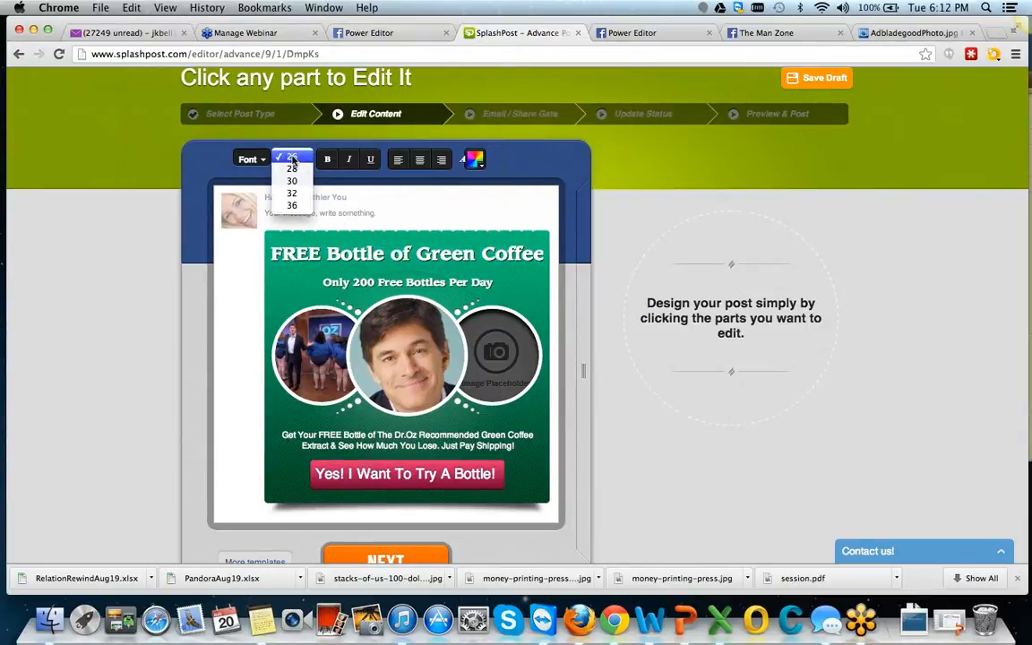
pyautogui.click(292, 159)
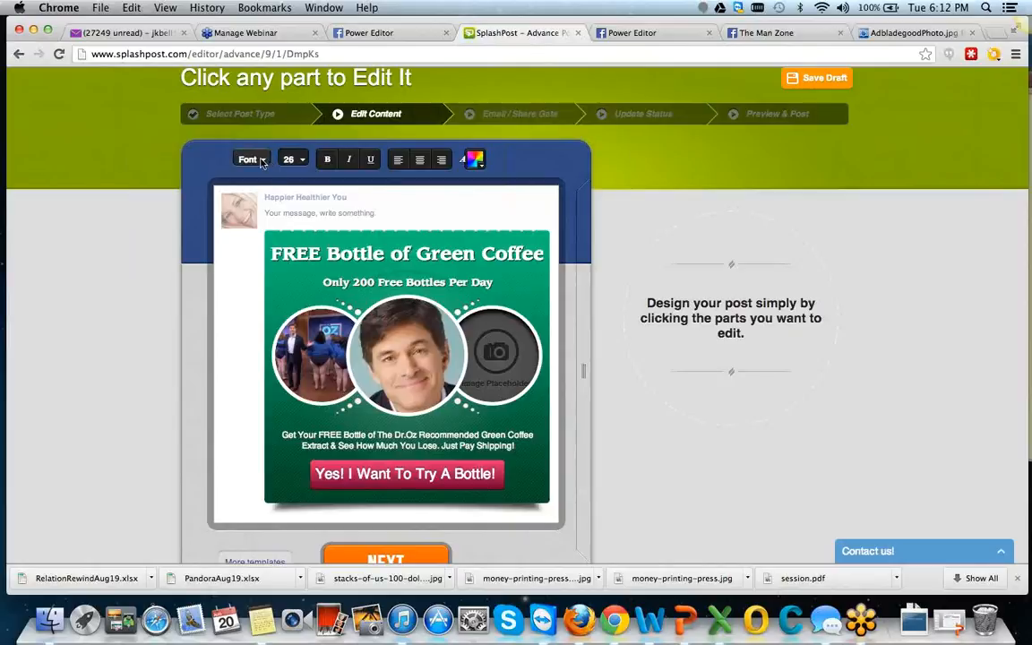
# Change the headline's typeface to a lighter serif font and select the "Only 200 Free Bottles Per Day" subheading for editing.
pyautogui.click(255, 159)
pyautogui.click(259, 169)
pyautogui.click(517, 283)
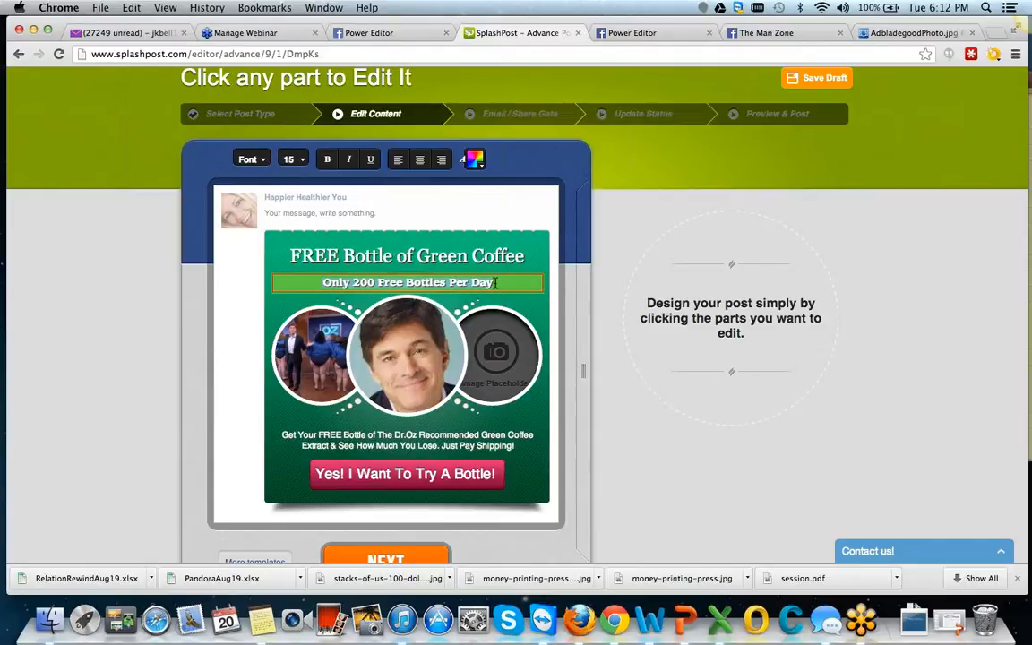
pyautogui.moveTo(495, 283)
pyautogui.mouseDown()
pyautogui.moveTo(406, 283)
pyautogui.moveTo(479, 285)
pyautogui.mouseUp()
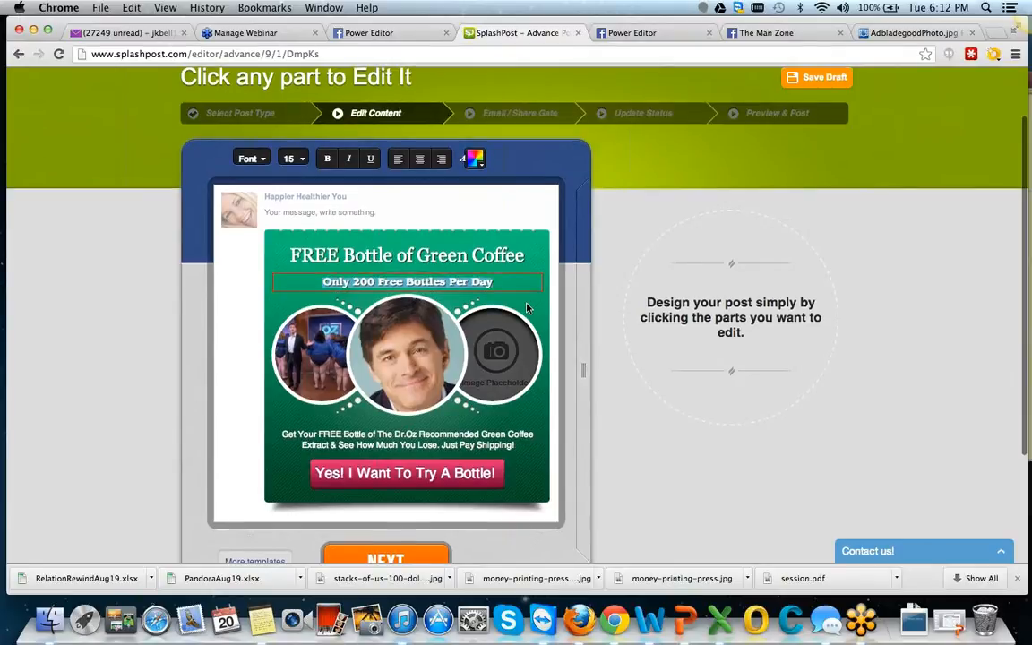
# Upload a picture from the fb folder into the post's empty circular image placeholder.
pyautogui.scroll(-3, 475, 300)
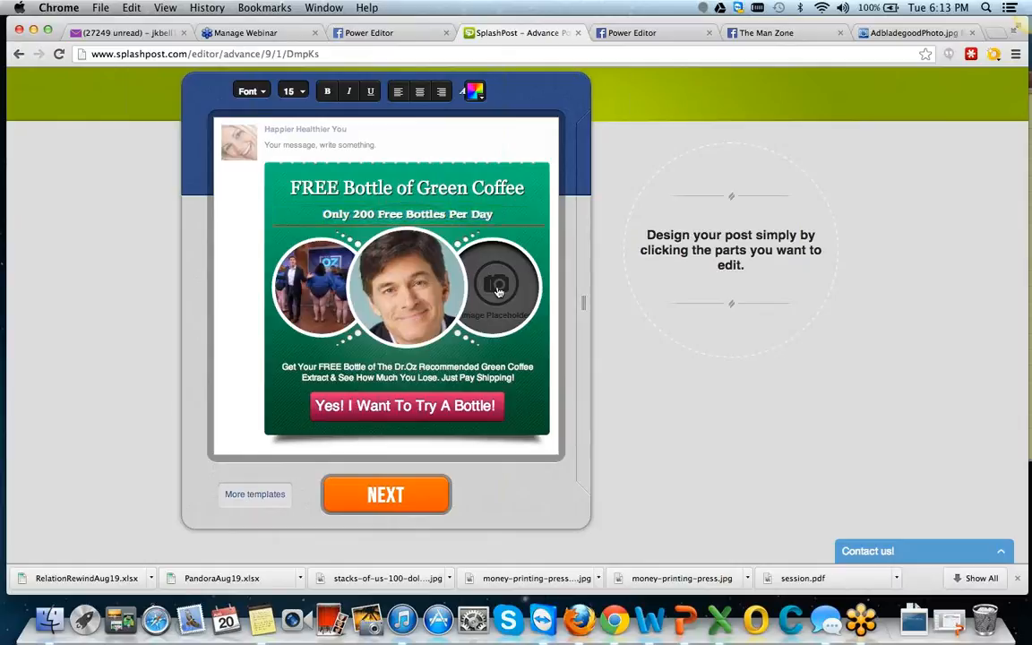
pyautogui.click(499, 292)
pyautogui.click(765, 435)
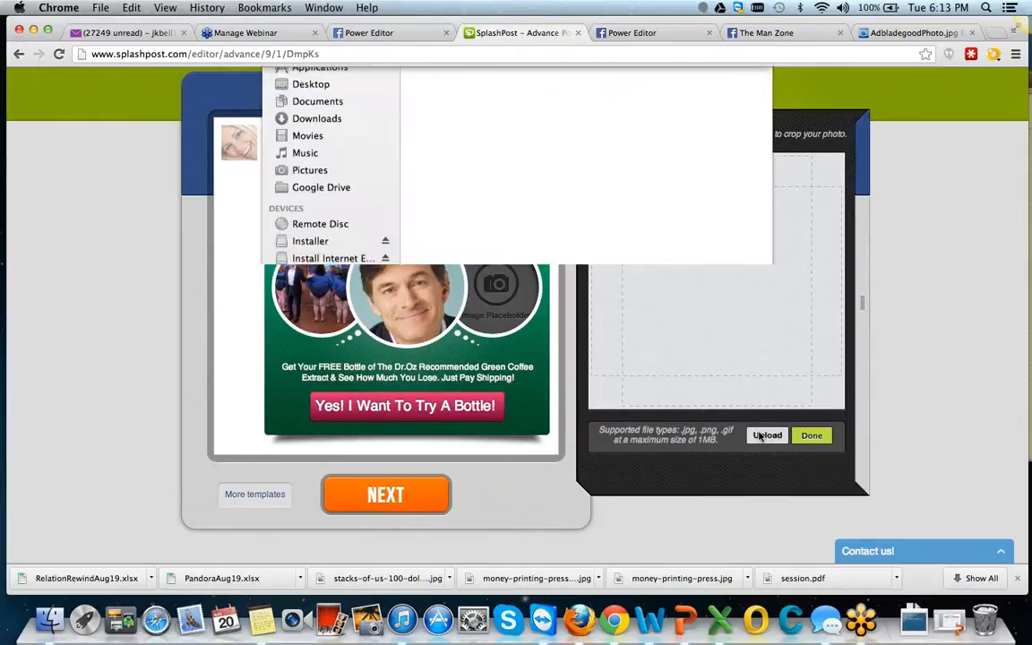
pyautogui.scroll(-5, 592, 242)
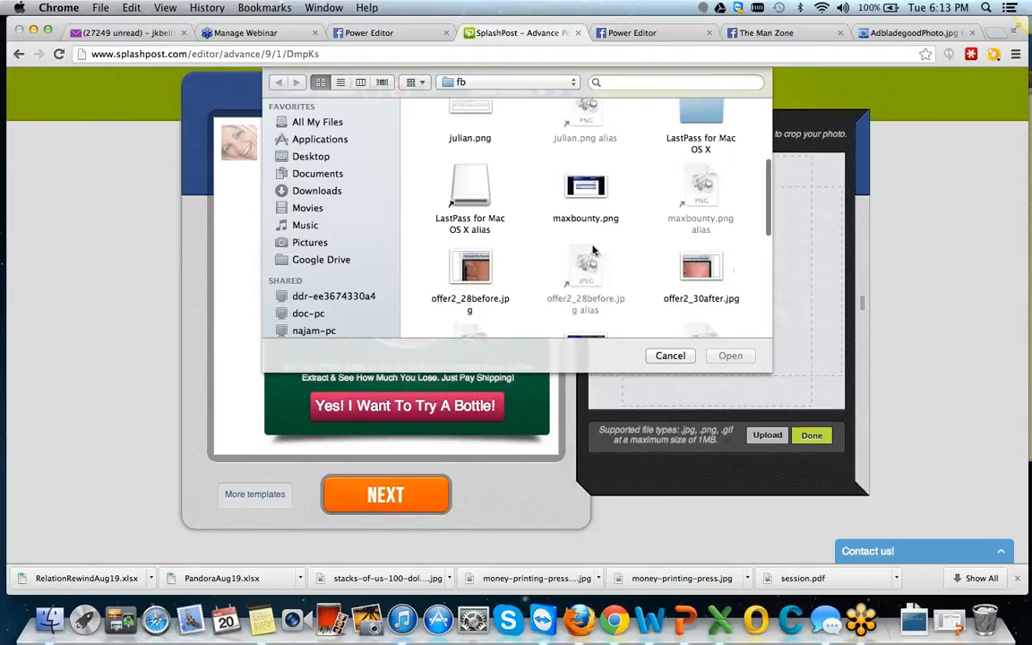
pyautogui.click(587, 233)
pyautogui.click(729, 355)
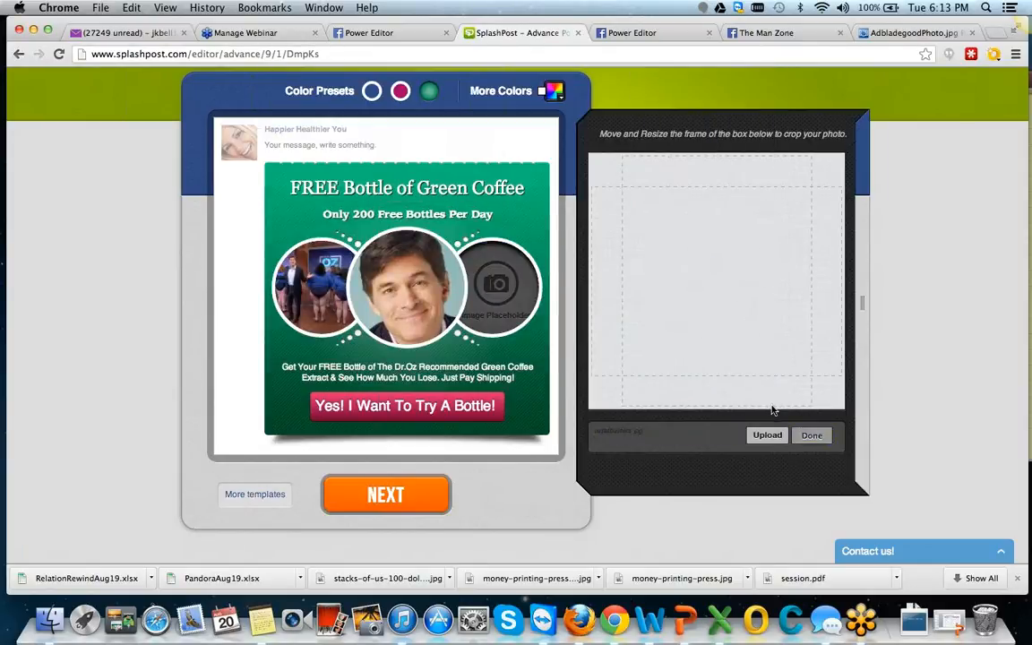
# Position the crop frame over the presenter in the "Newest Fastest Fat Busters" photo and finish the crop.
pyautogui.moveTo(717, 281); pyautogui.dragTo(734, 272)
pyautogui.rightClick(733, 280)
pyautogui.click(733, 280)
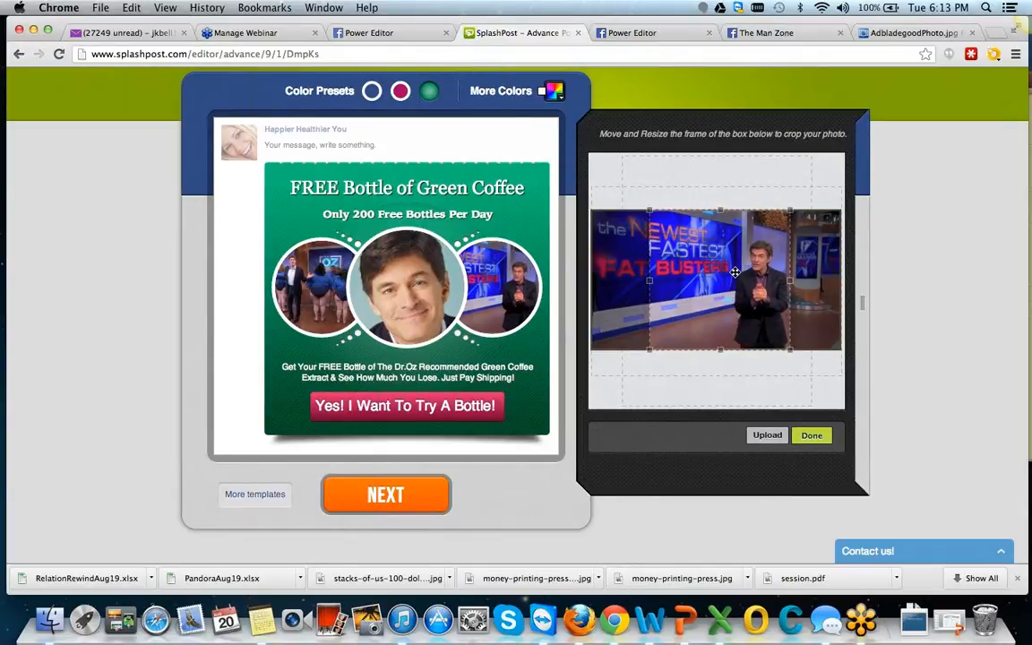
pyautogui.click(812, 435)
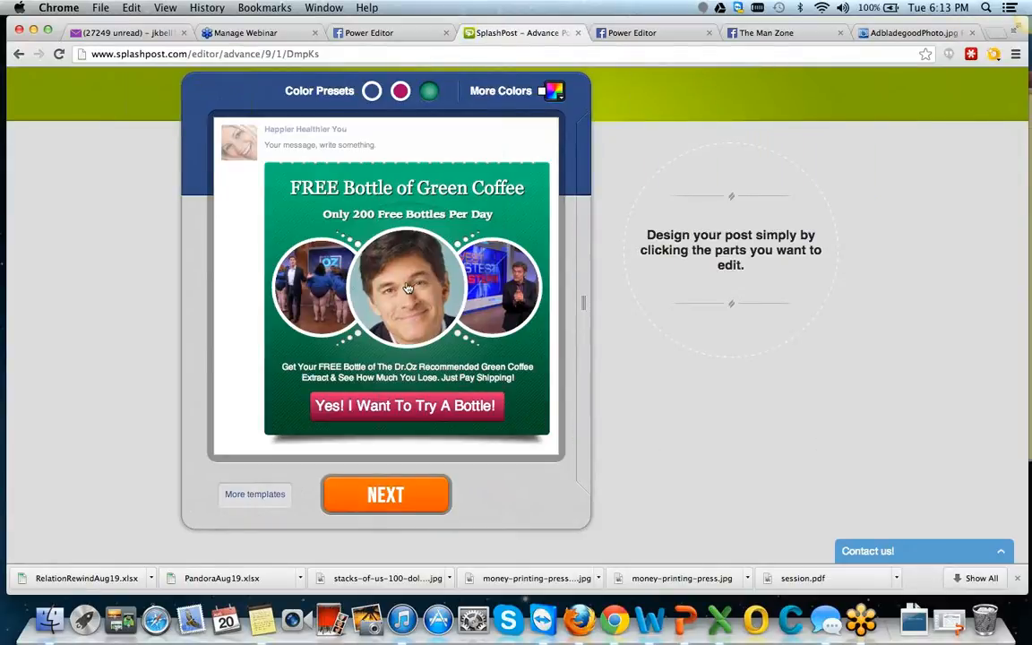
# Delete and re-enter the "&" after "Extract" in the post's description text.
pyautogui.click(421, 375)
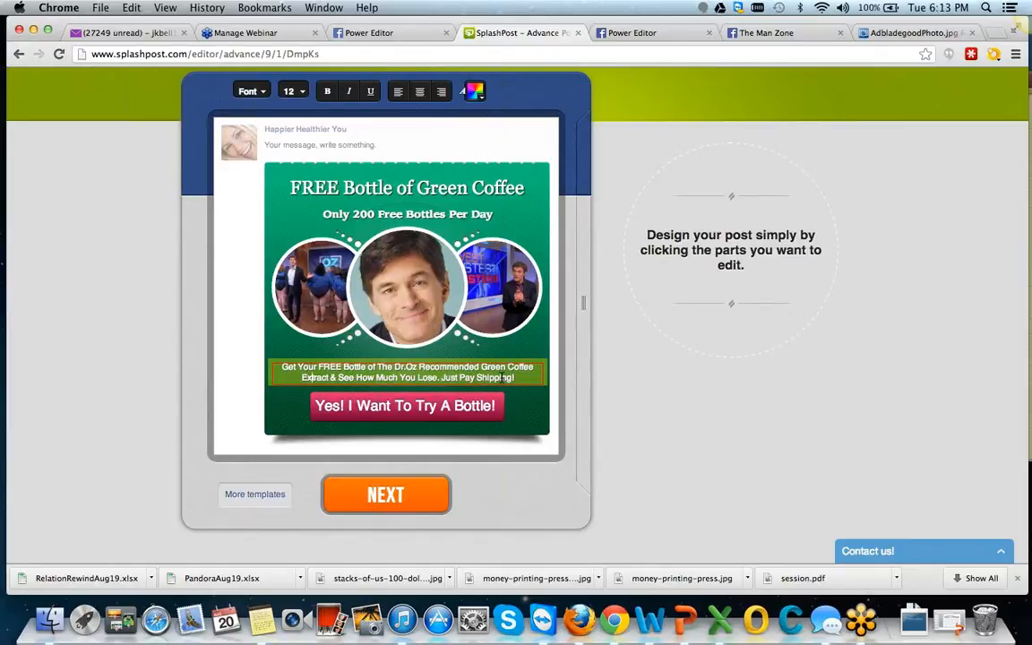
pyautogui.press('BackSpace')
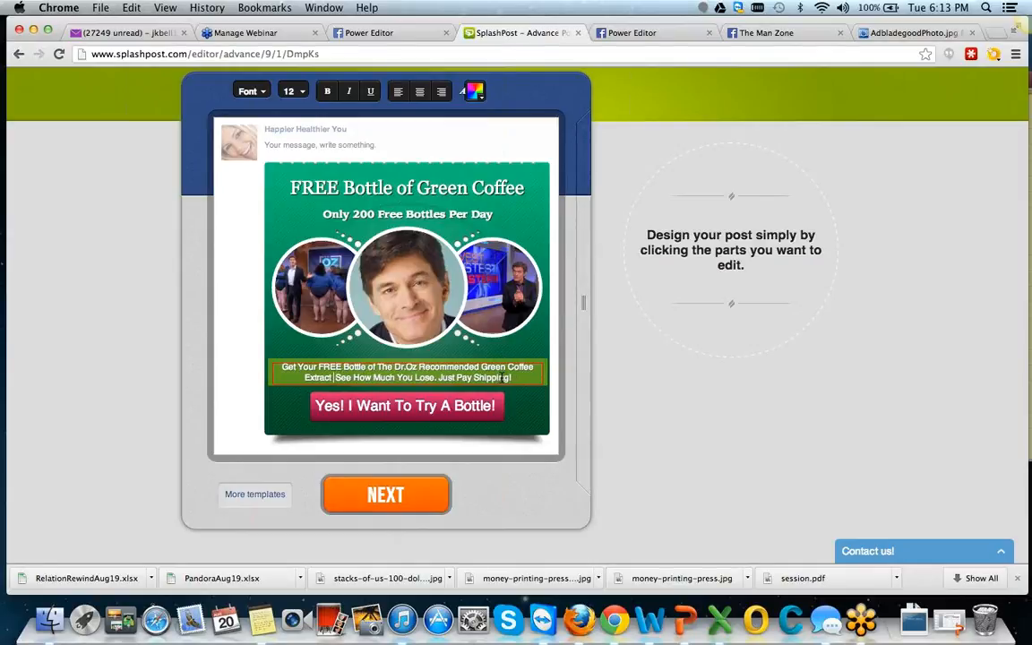
pyautogui.write('&')
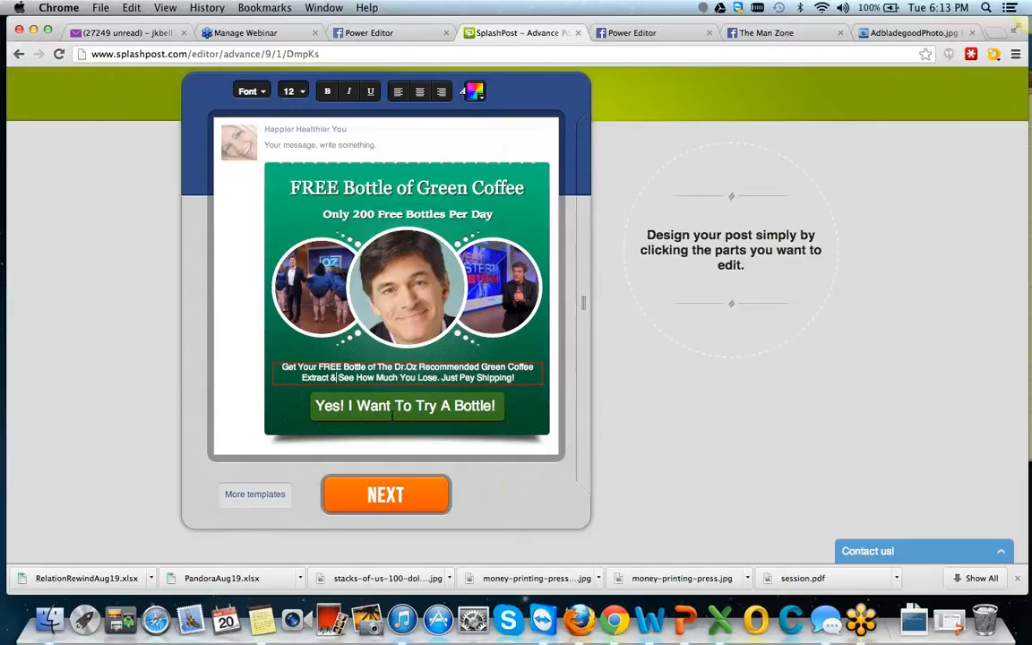
# Review the destination URL of the "Yes! I Want To Try A Bottle!" button and accept it.
pyautogui.click(392, 414)
pyautogui.click(463, 456)
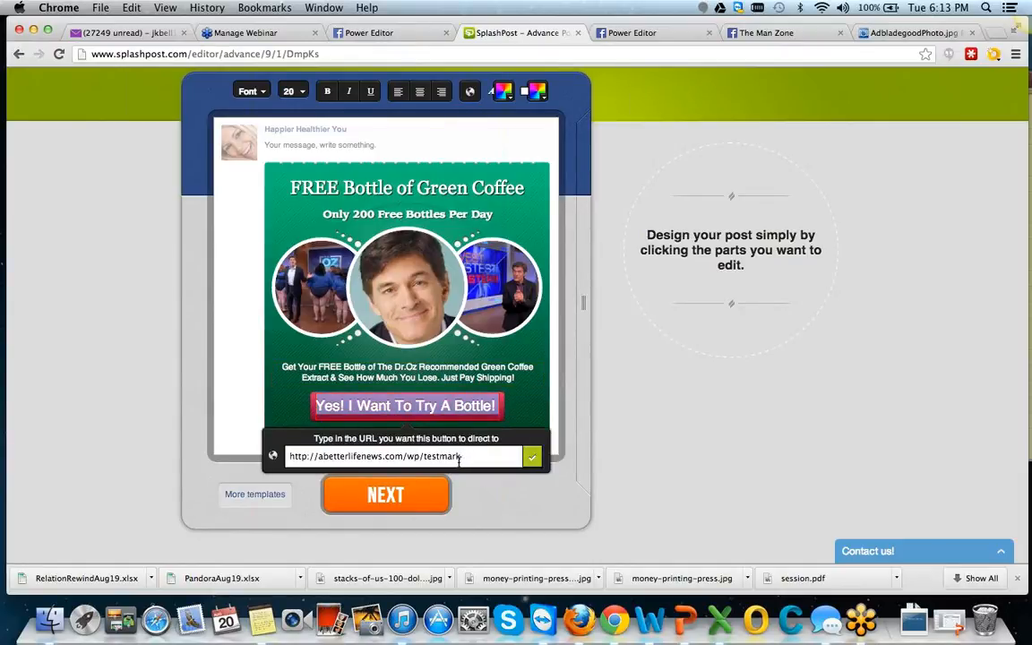
pyautogui.moveTo(459, 456); pyautogui.dragTo(307, 455)
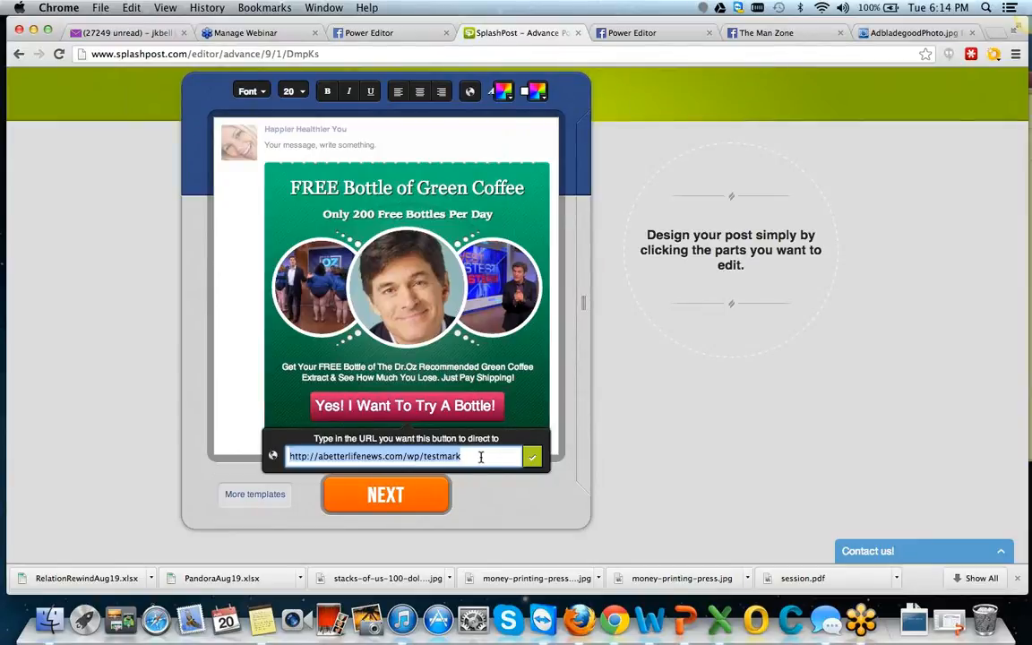
pyautogui.click(532, 461)
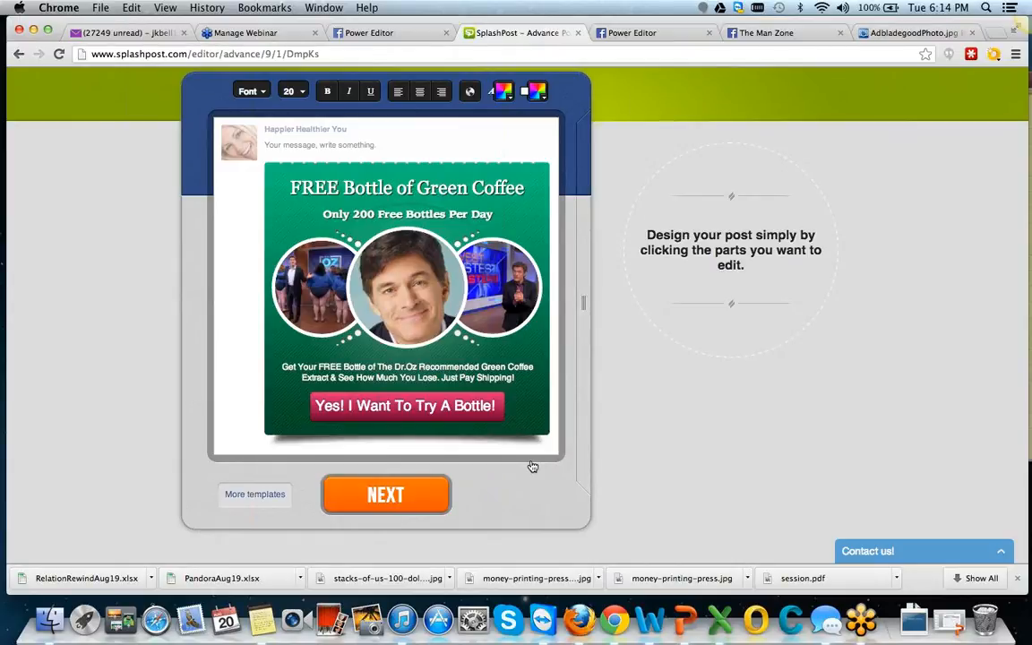
# Open the call-to-action button's text for editing and move the text cursor through its wording.
pyautogui.click(419, 399)
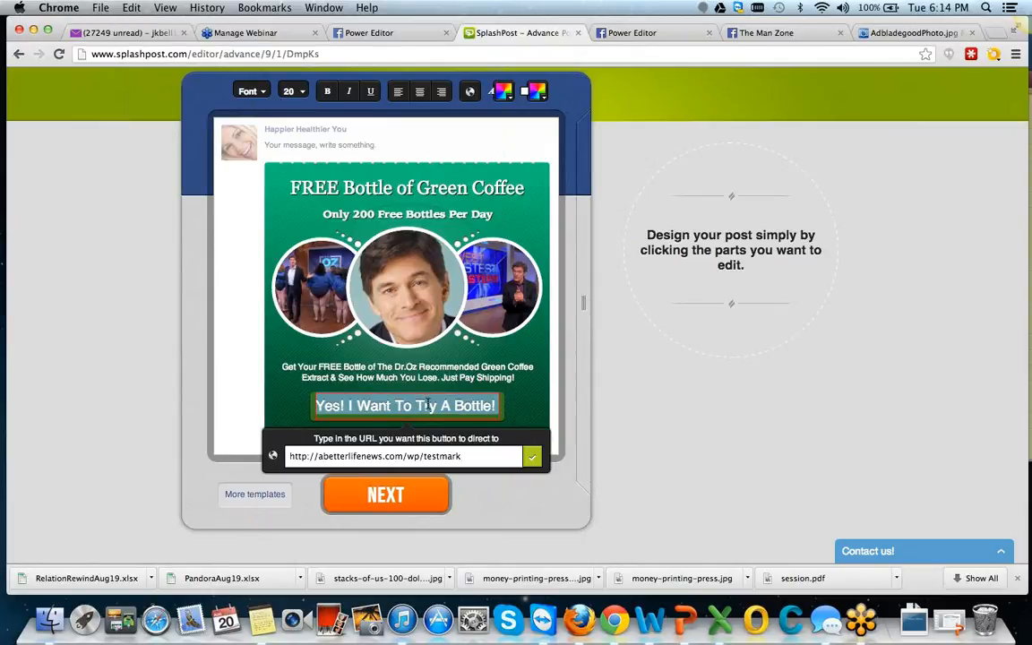
pyautogui.press('Right')
pyautogui.press('Left')
pyautogui.press('Left')
pyautogui.press('Left')
pyautogui.press('Left')
pyautogui.press('Left')
pyautogui.press('Left')
pyautogui.press('Left')
pyautogui.press('Left')
pyautogui.press('Left')
pyautogui.press('Left')
pyautogui.press('Left')
pyautogui.press('Left')
pyautogui.press('Left')
pyautogui.press('Left')
pyautogui.press('Left')
pyautogui.press('Left')
pyautogui.press('Left')
pyautogui.press('Left')
pyautogui.press('Left')
pyautogui.press('Left')
pyautogui.press('Left')
pyautogui.press('Left')
pyautogui.press('Left')
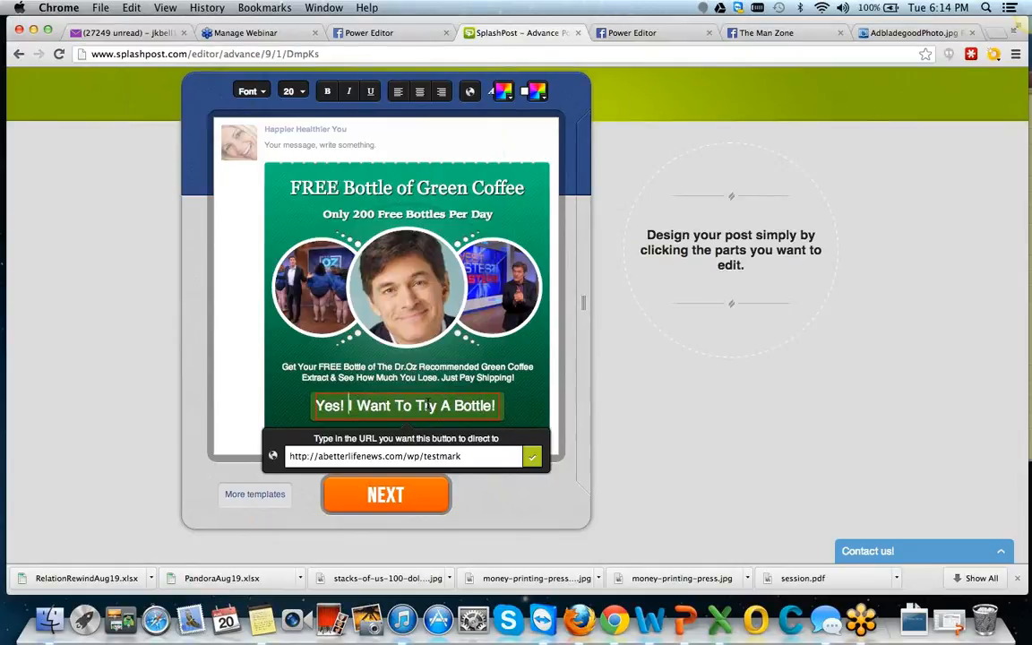
pyautogui.press('Right')
pyautogui.press('Right')
pyautogui.press('Right')
pyautogui.press('Right')
pyautogui.press('Left')
pyautogui.press('Left')
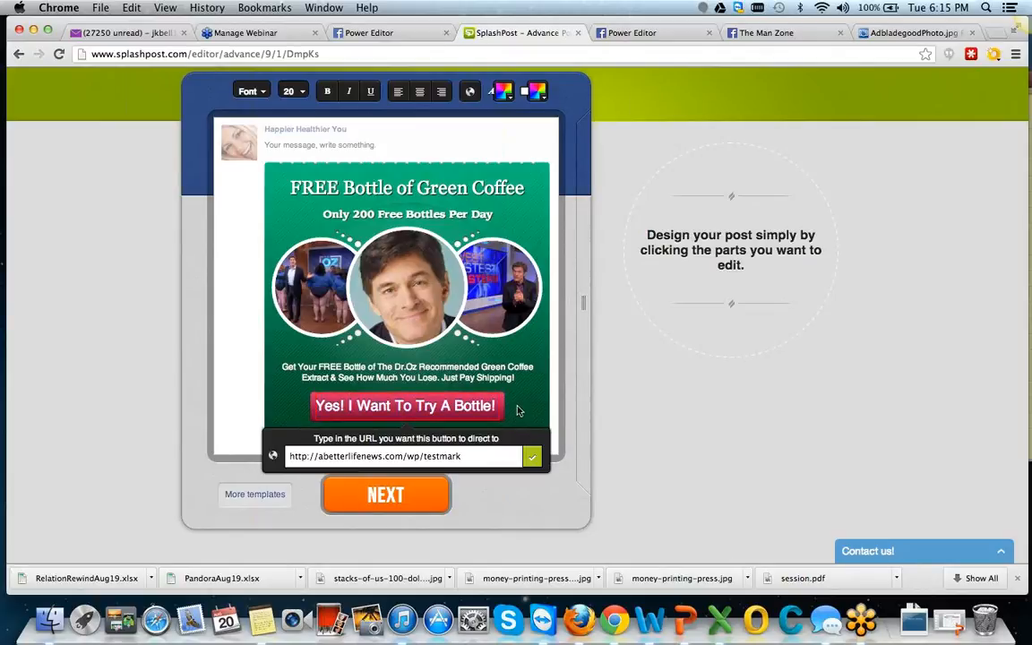
# Close the button editing and proceed from the post content to the Email/Share Gate stage.
pyautogui.click(523, 407)
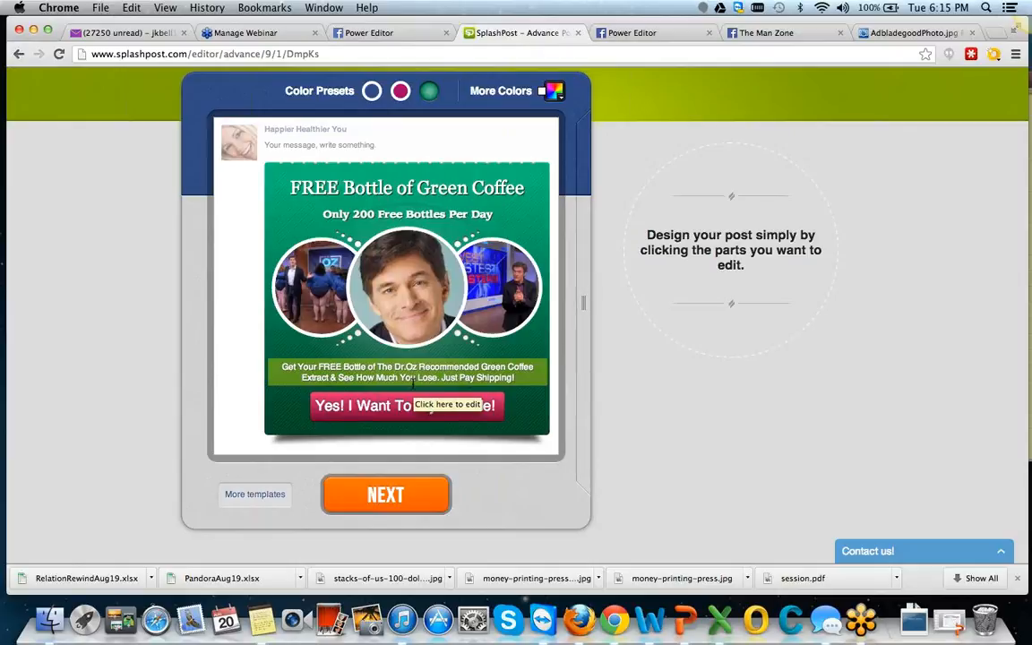
pyautogui.click(391, 496)
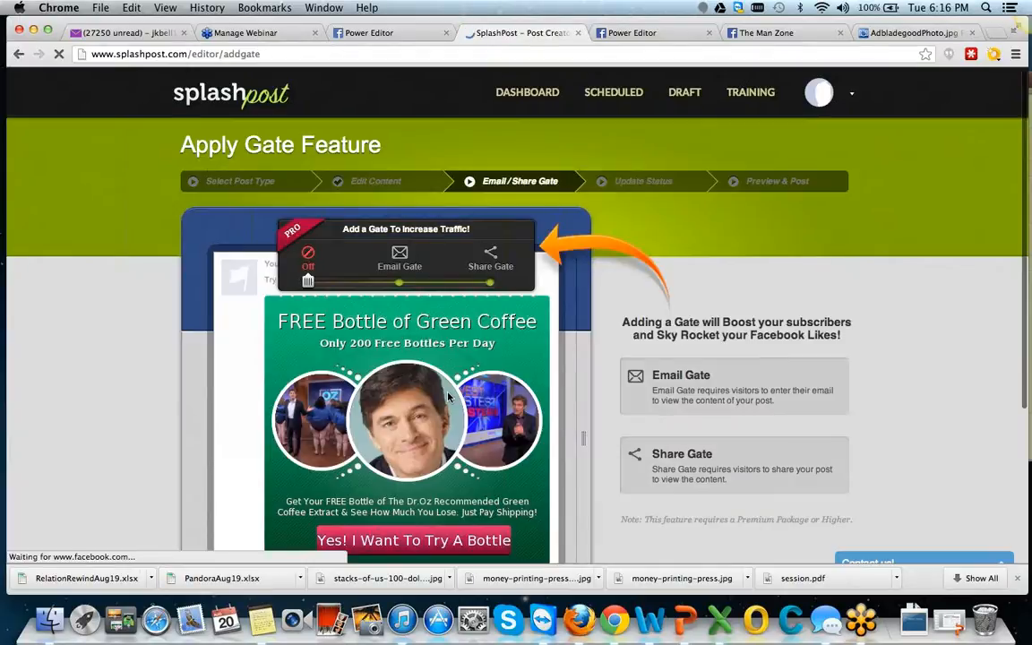
# Leave the Email/Share Gate off for the Green Coffee post and proceed to the Update Status stage.
pyautogui.scroll(-2, 450, 397)
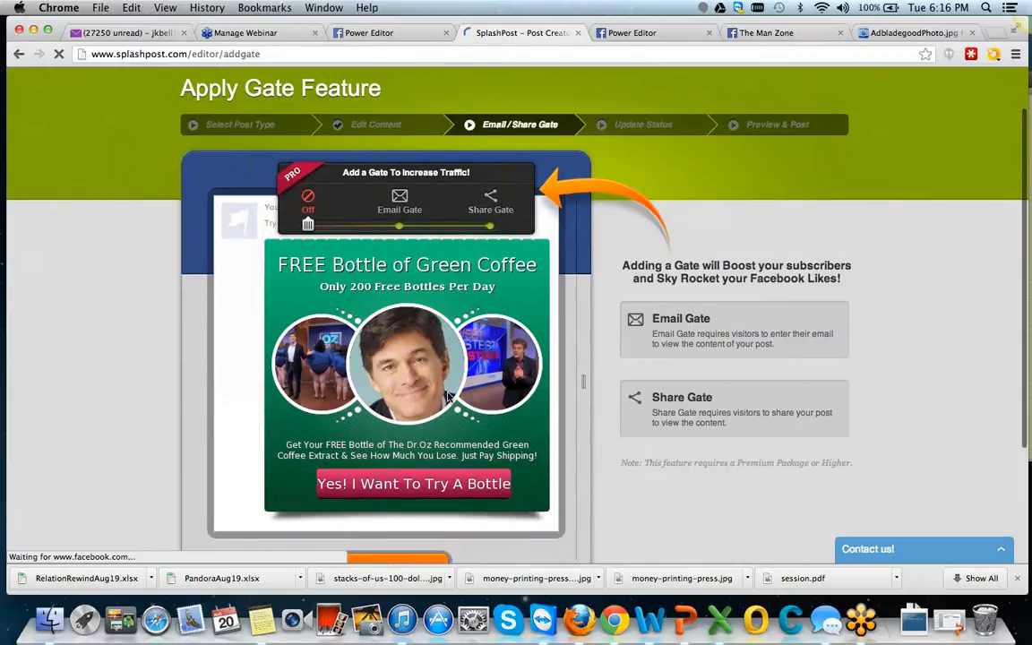
pyautogui.scroll(-1, 450, 397)
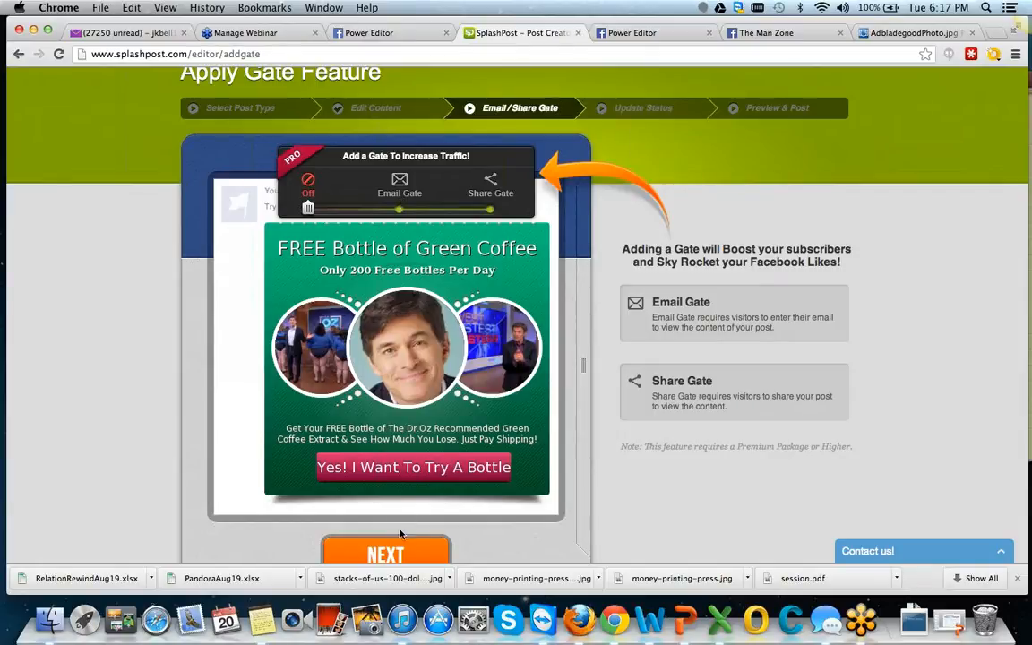
pyautogui.click(400, 553)
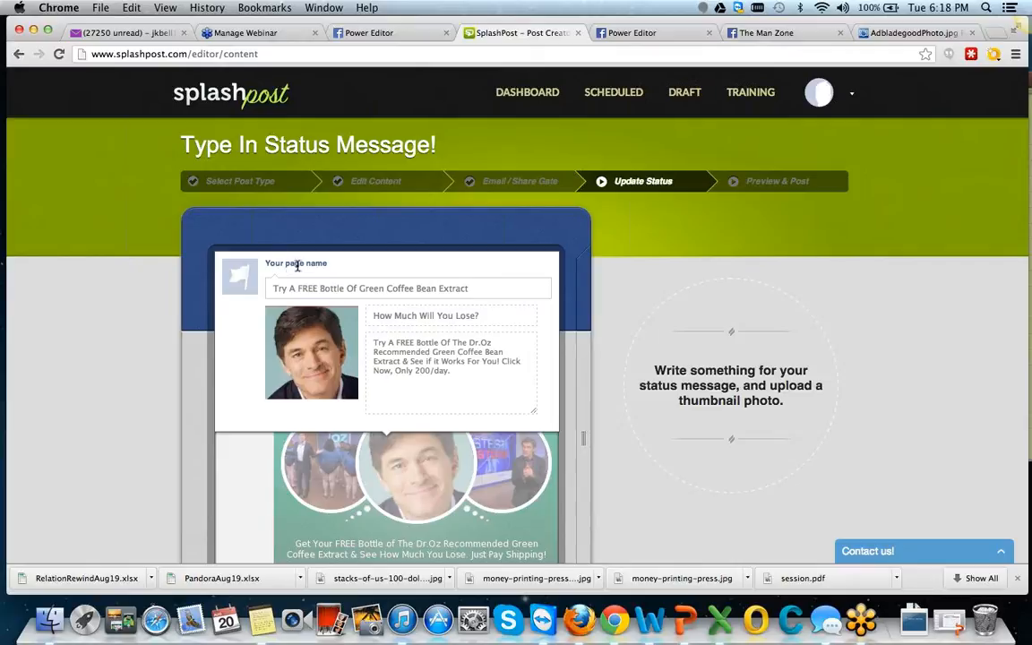
# Check the status message, thumbnail photo and link text without changing them, and proceed to the Preview & Post stage.
pyautogui.click(449, 288)
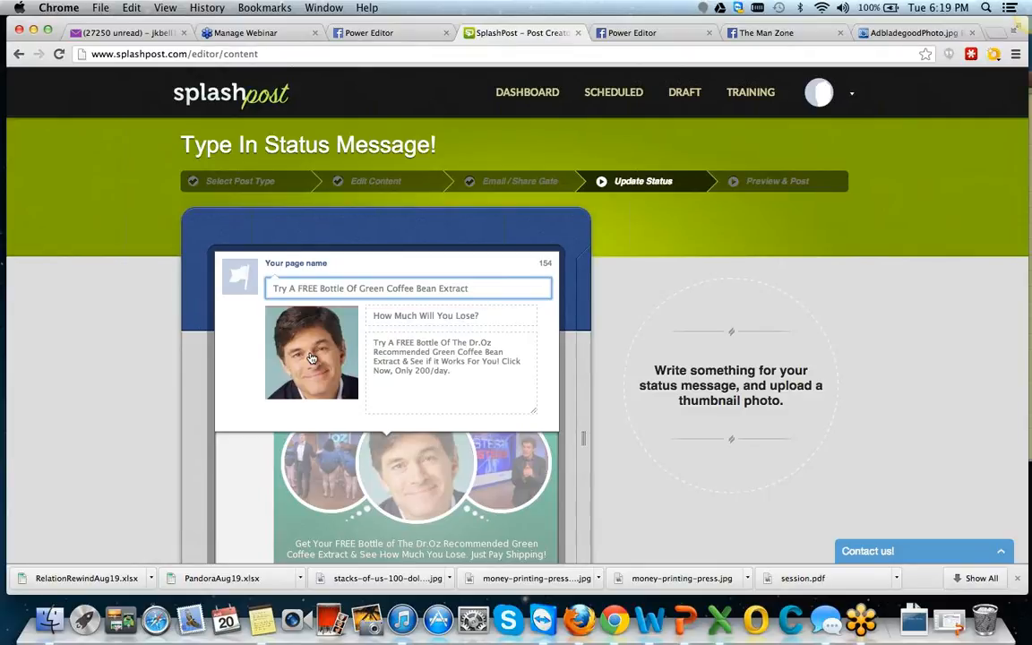
pyautogui.scroll(-3, 335, 364)
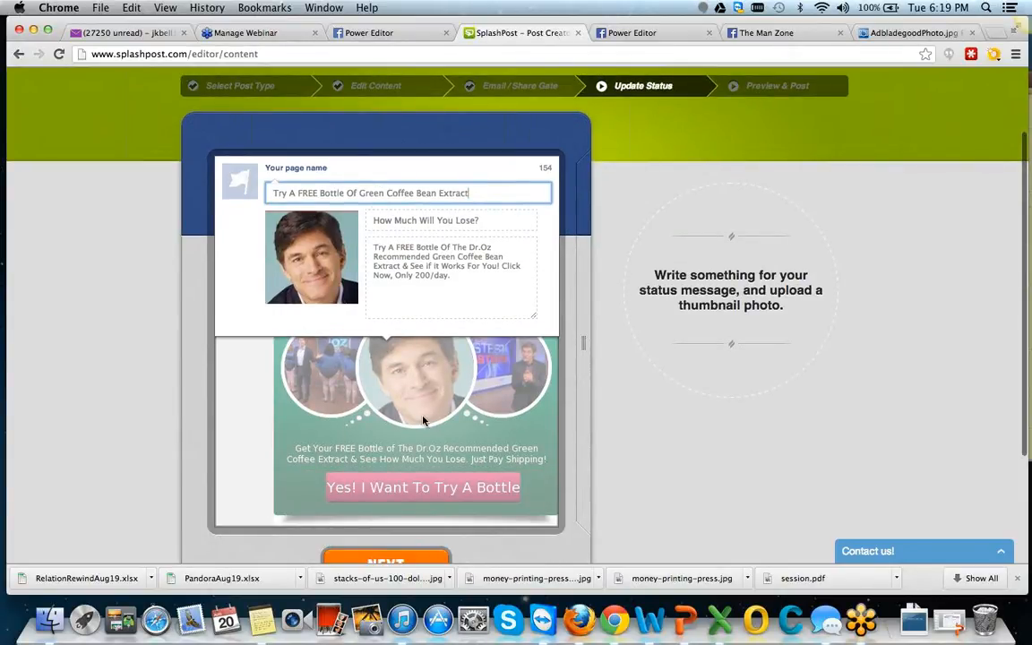
pyautogui.scroll(-1, 424, 420)
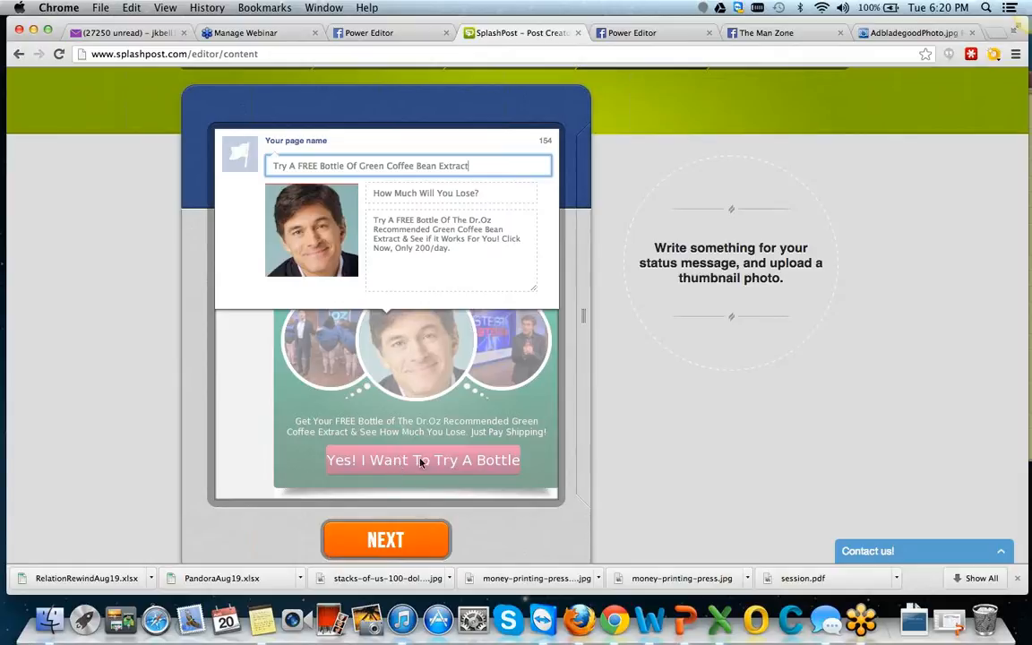
pyautogui.click(402, 541)
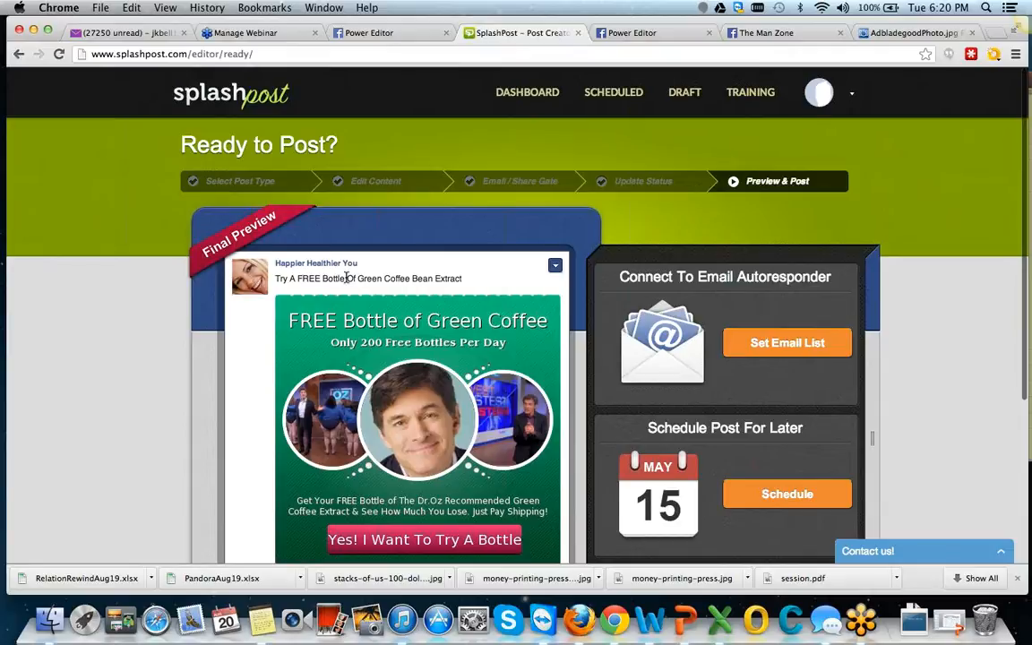
# Examine the final preview of the Green Coffee post along with the email list, scheduling and Facebook posting options.
pyautogui.scroll(-2, 346, 278)
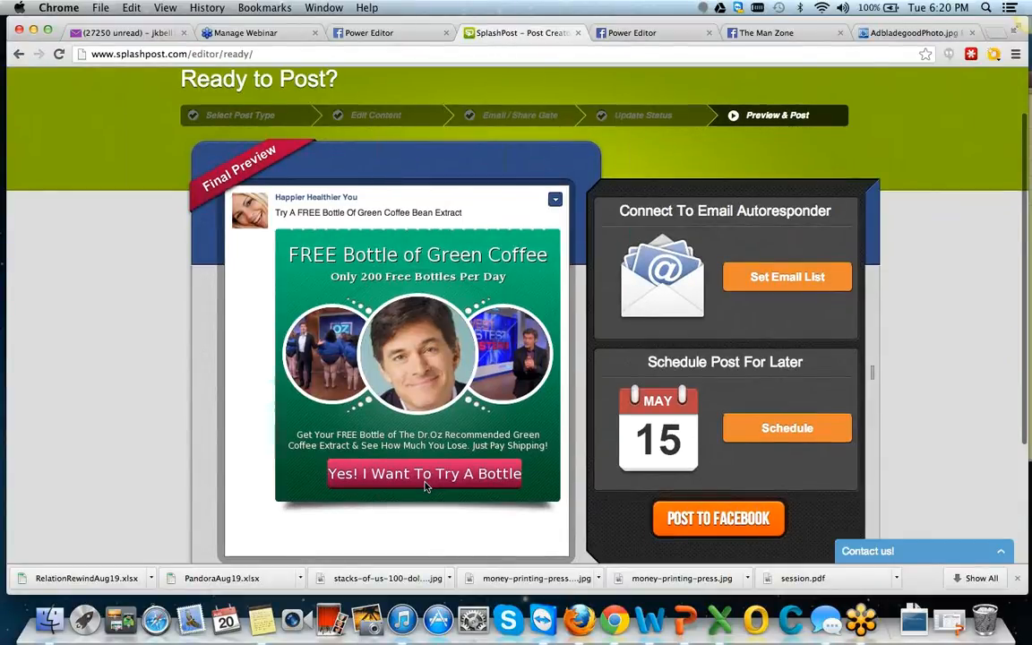
pyautogui.scroll(-4, 589, 299)
pyautogui.scroll(2, 590, 299)
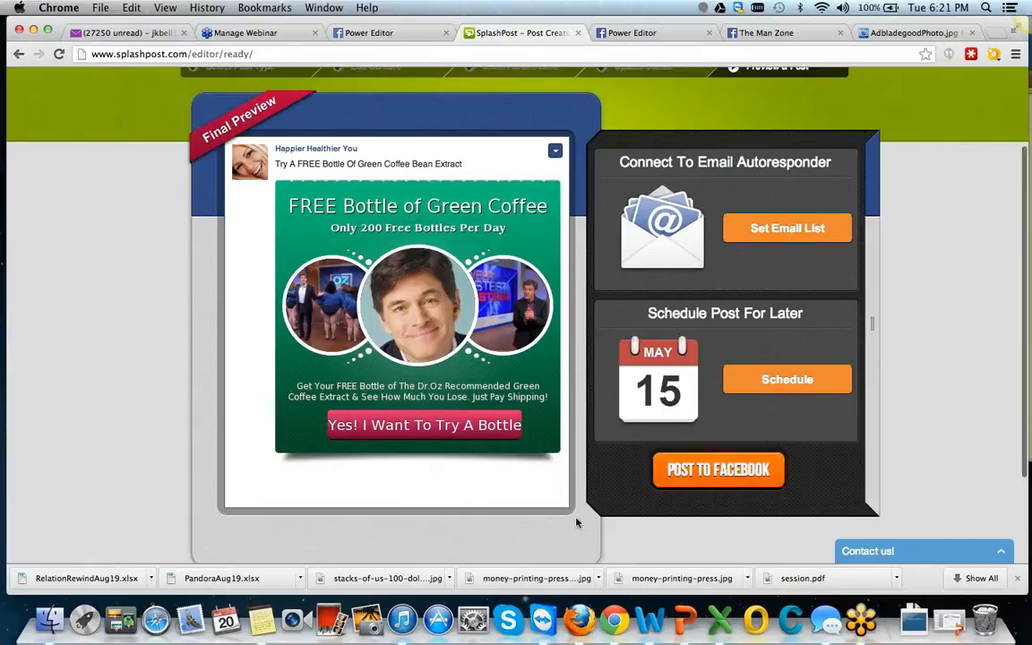
pyautogui.scroll(1, 577, 523)
pyautogui.scroll(3, 577, 522)
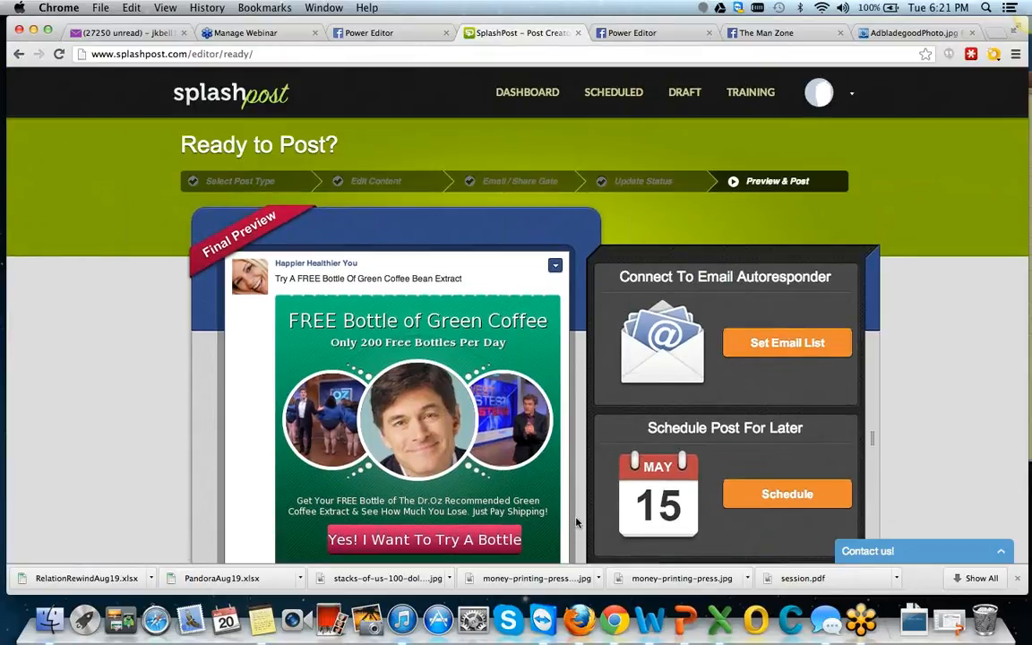
pyautogui.scroll(1, 574, 495)
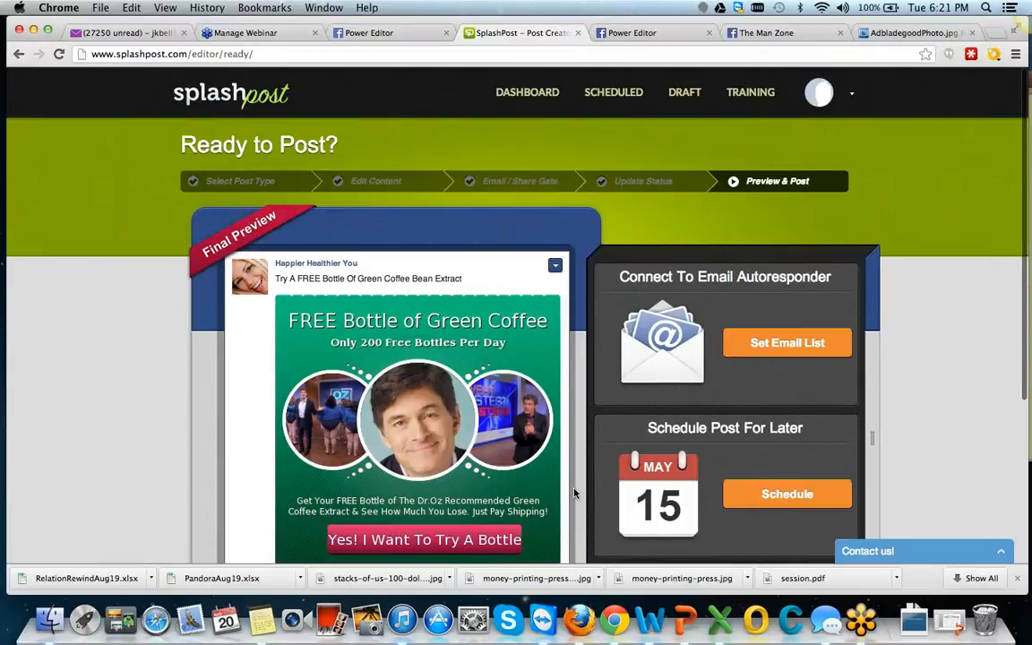
pyautogui.scroll(-3, 503, 391)
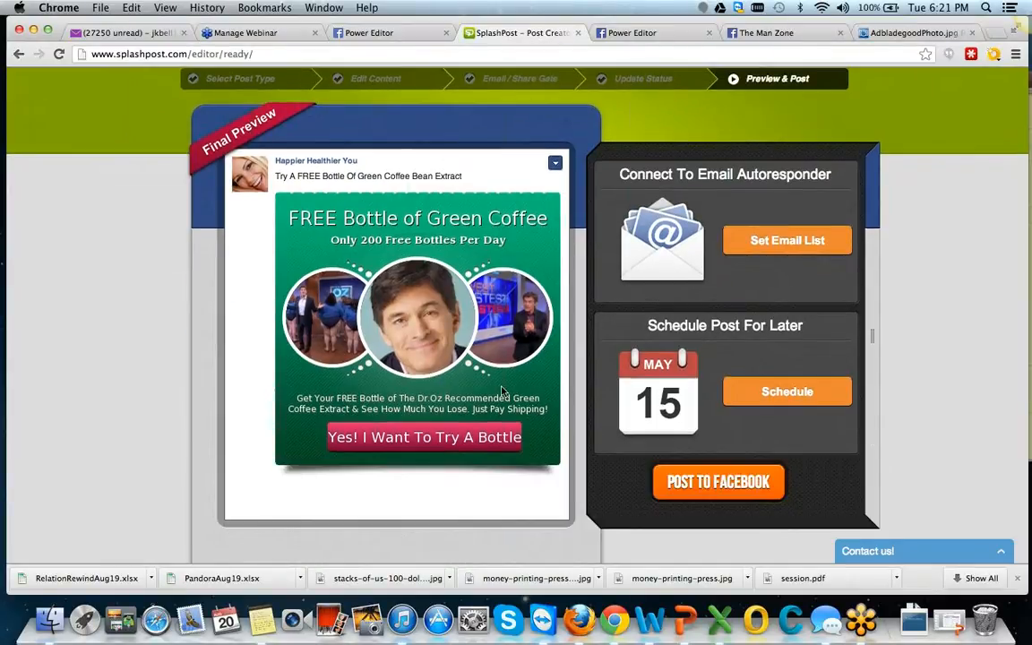